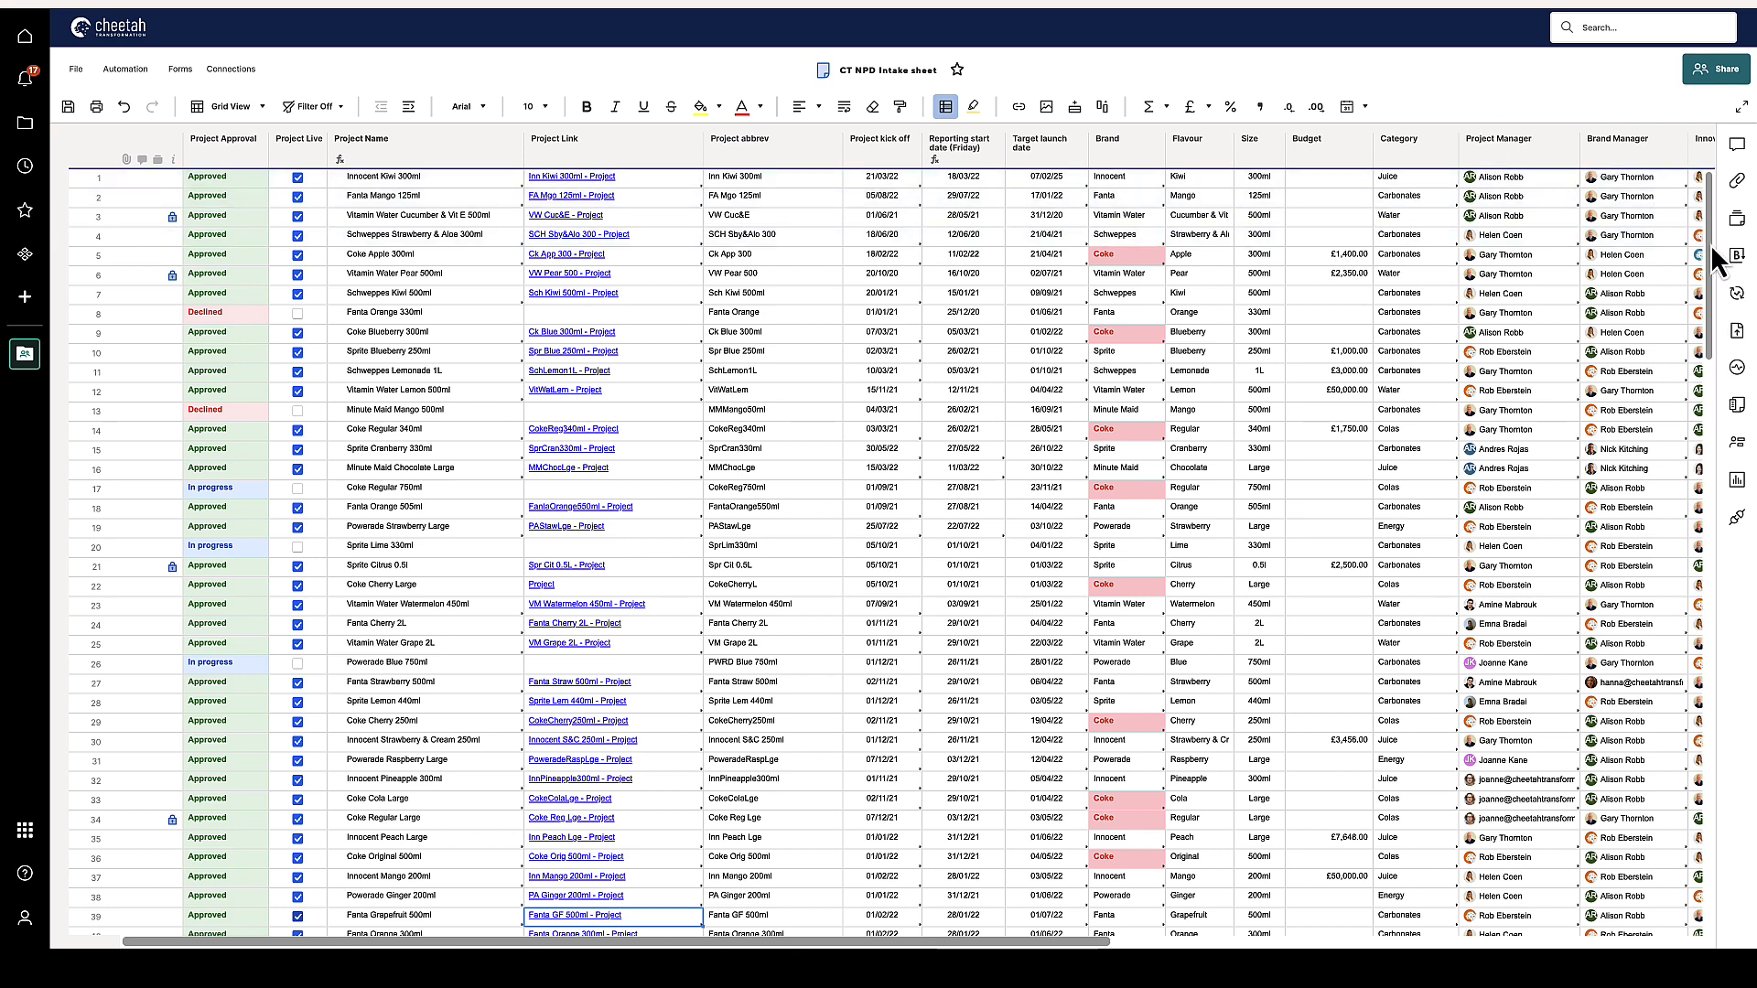
Open Work Insights full-screen and set the Column Snapshot's date to the most recent
left_click_drag(1709, 249, 1729, 164)
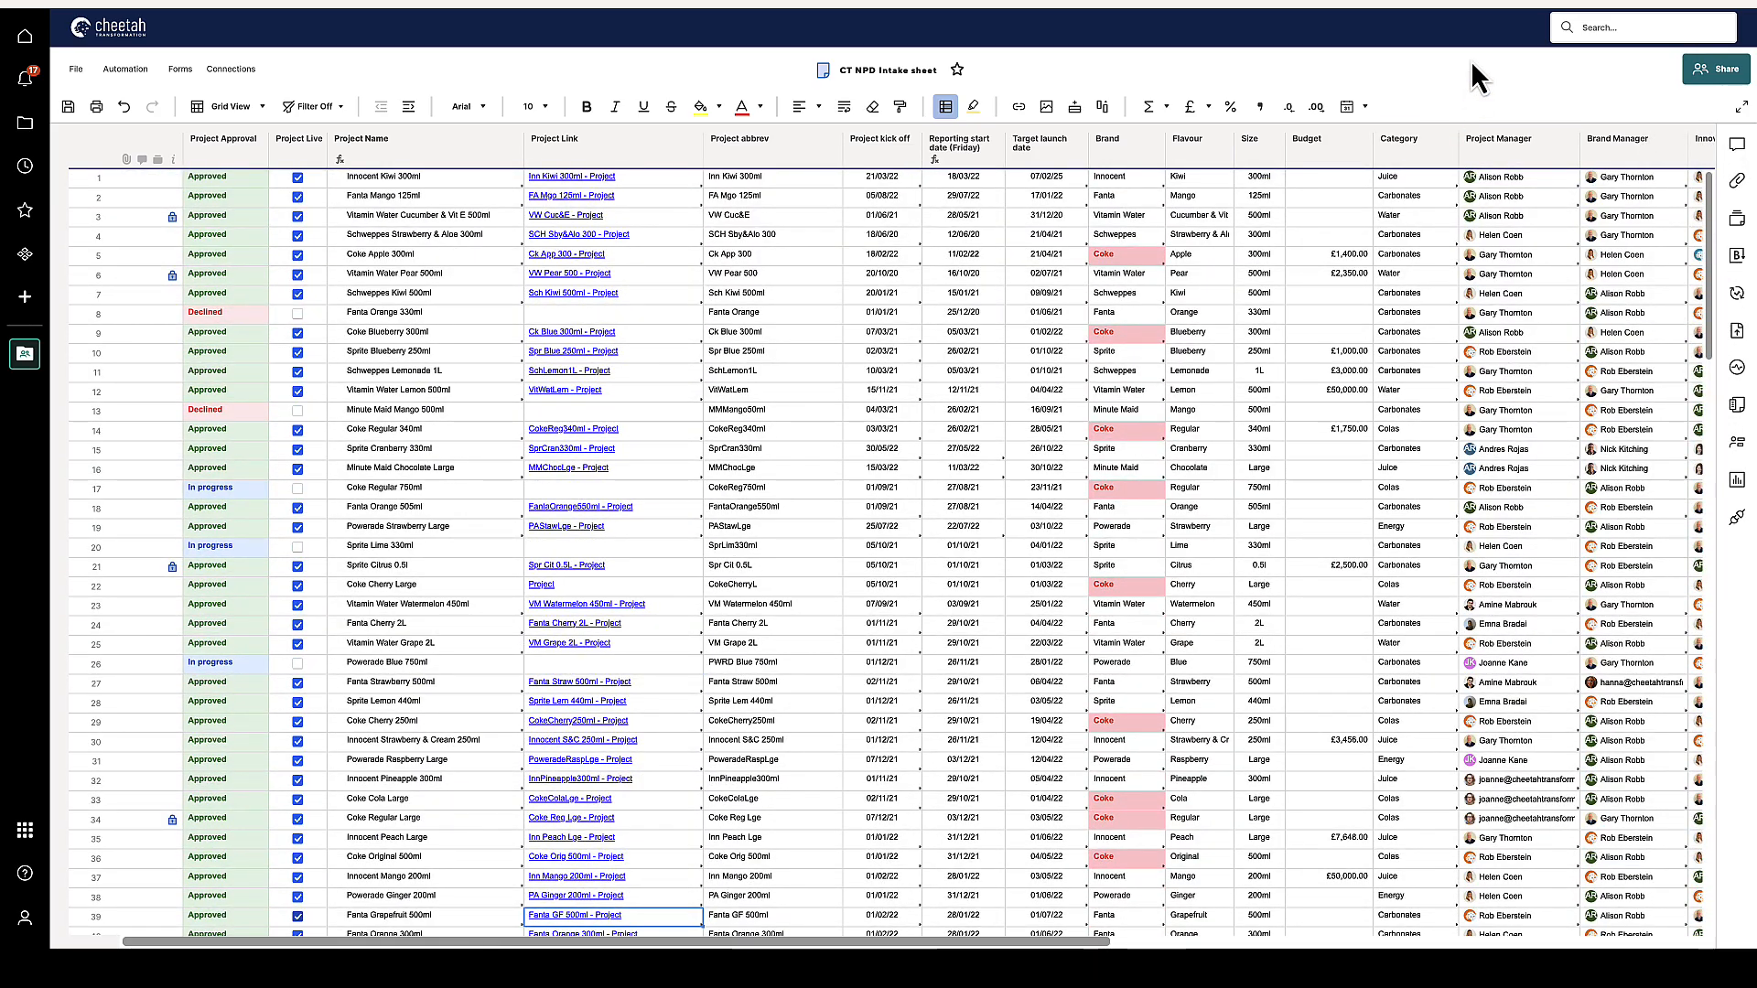
left_click(1737, 482)
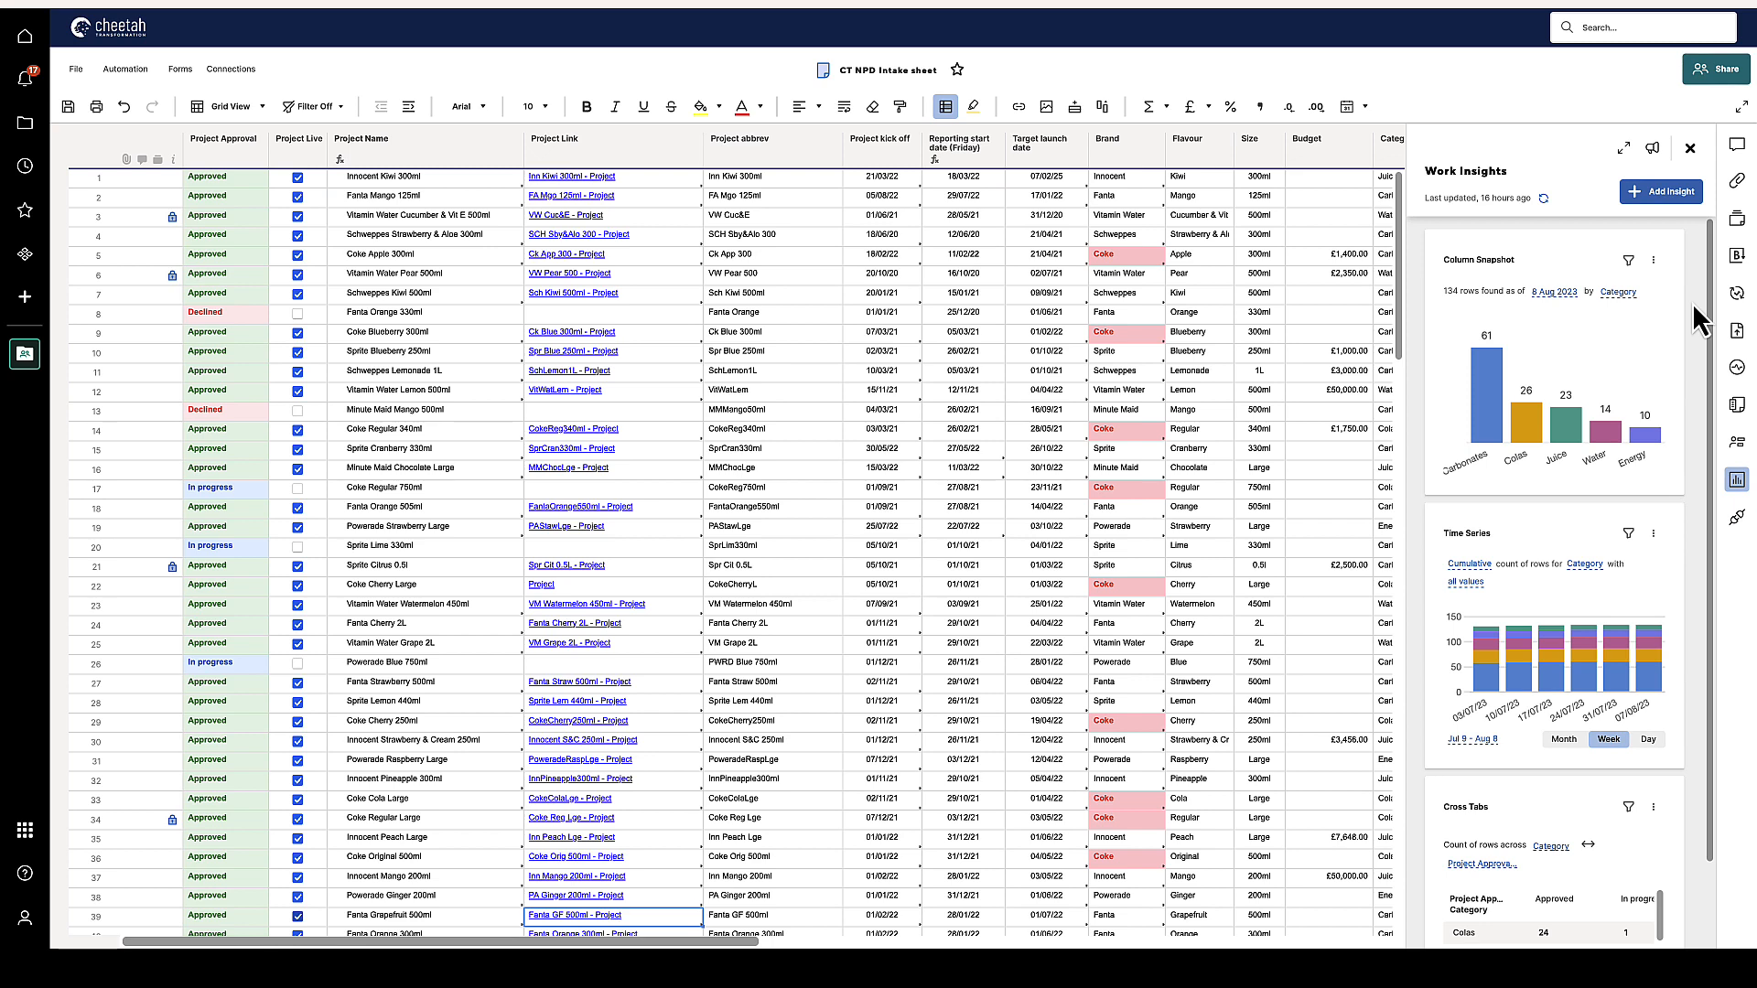
left_click(1625, 149)
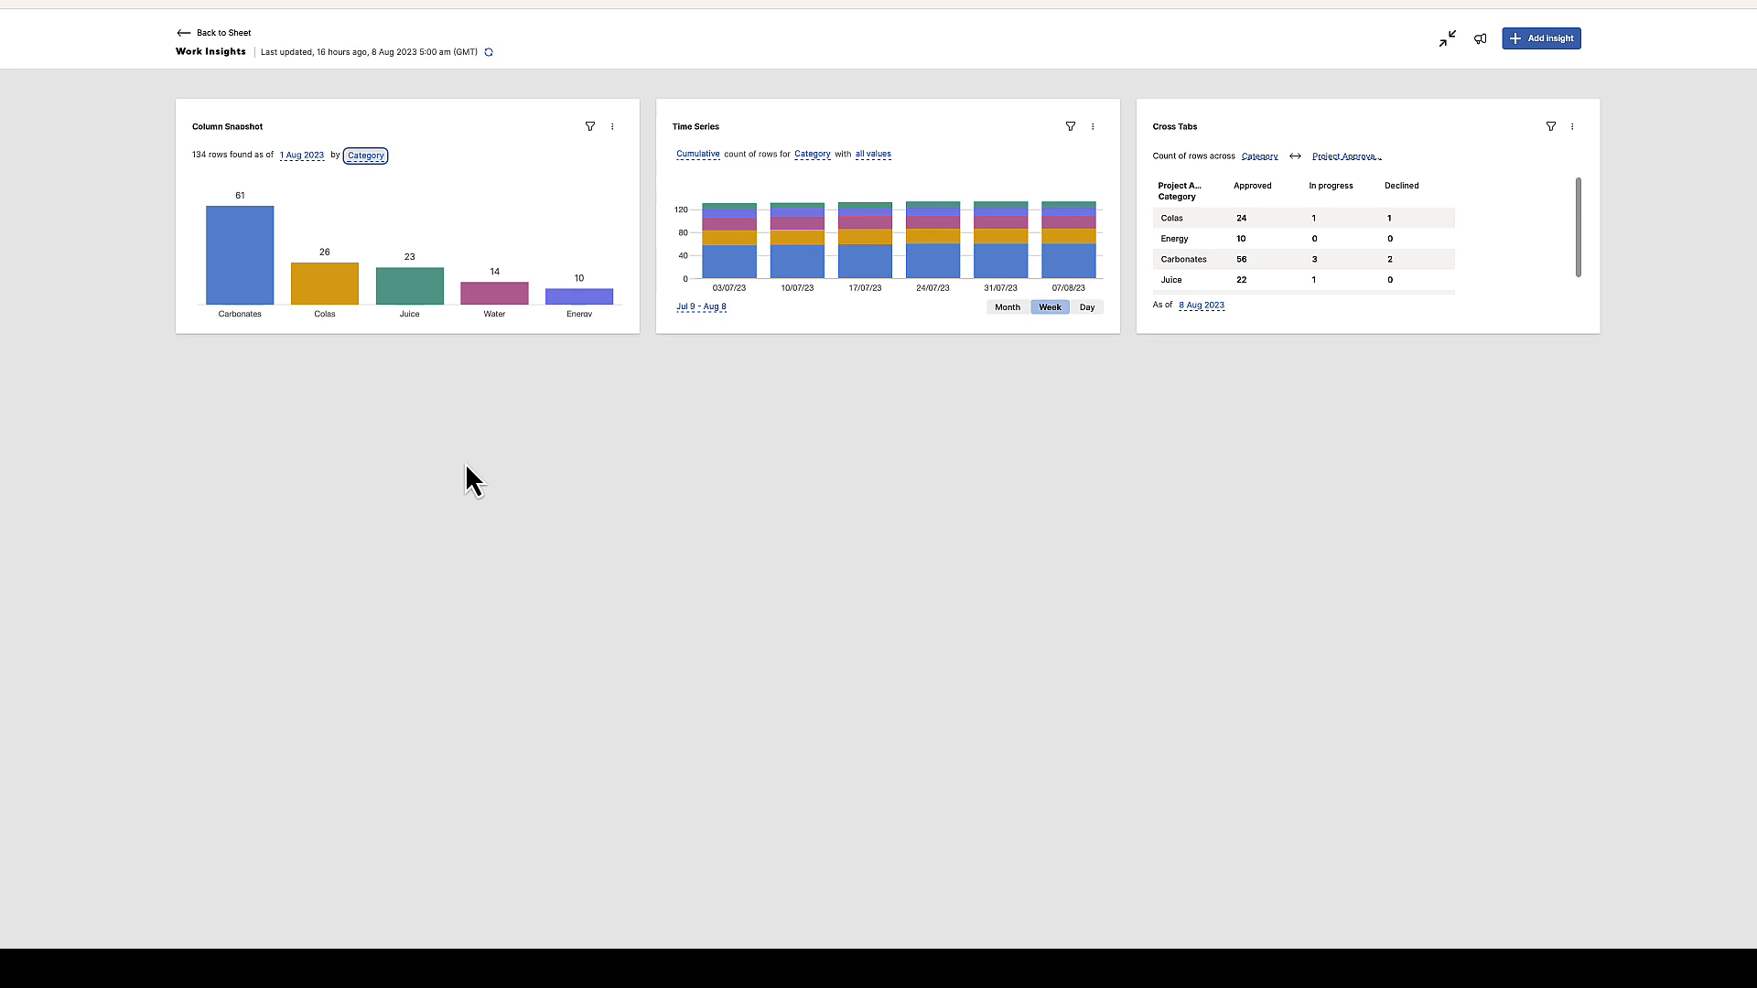
left_click(306, 160)
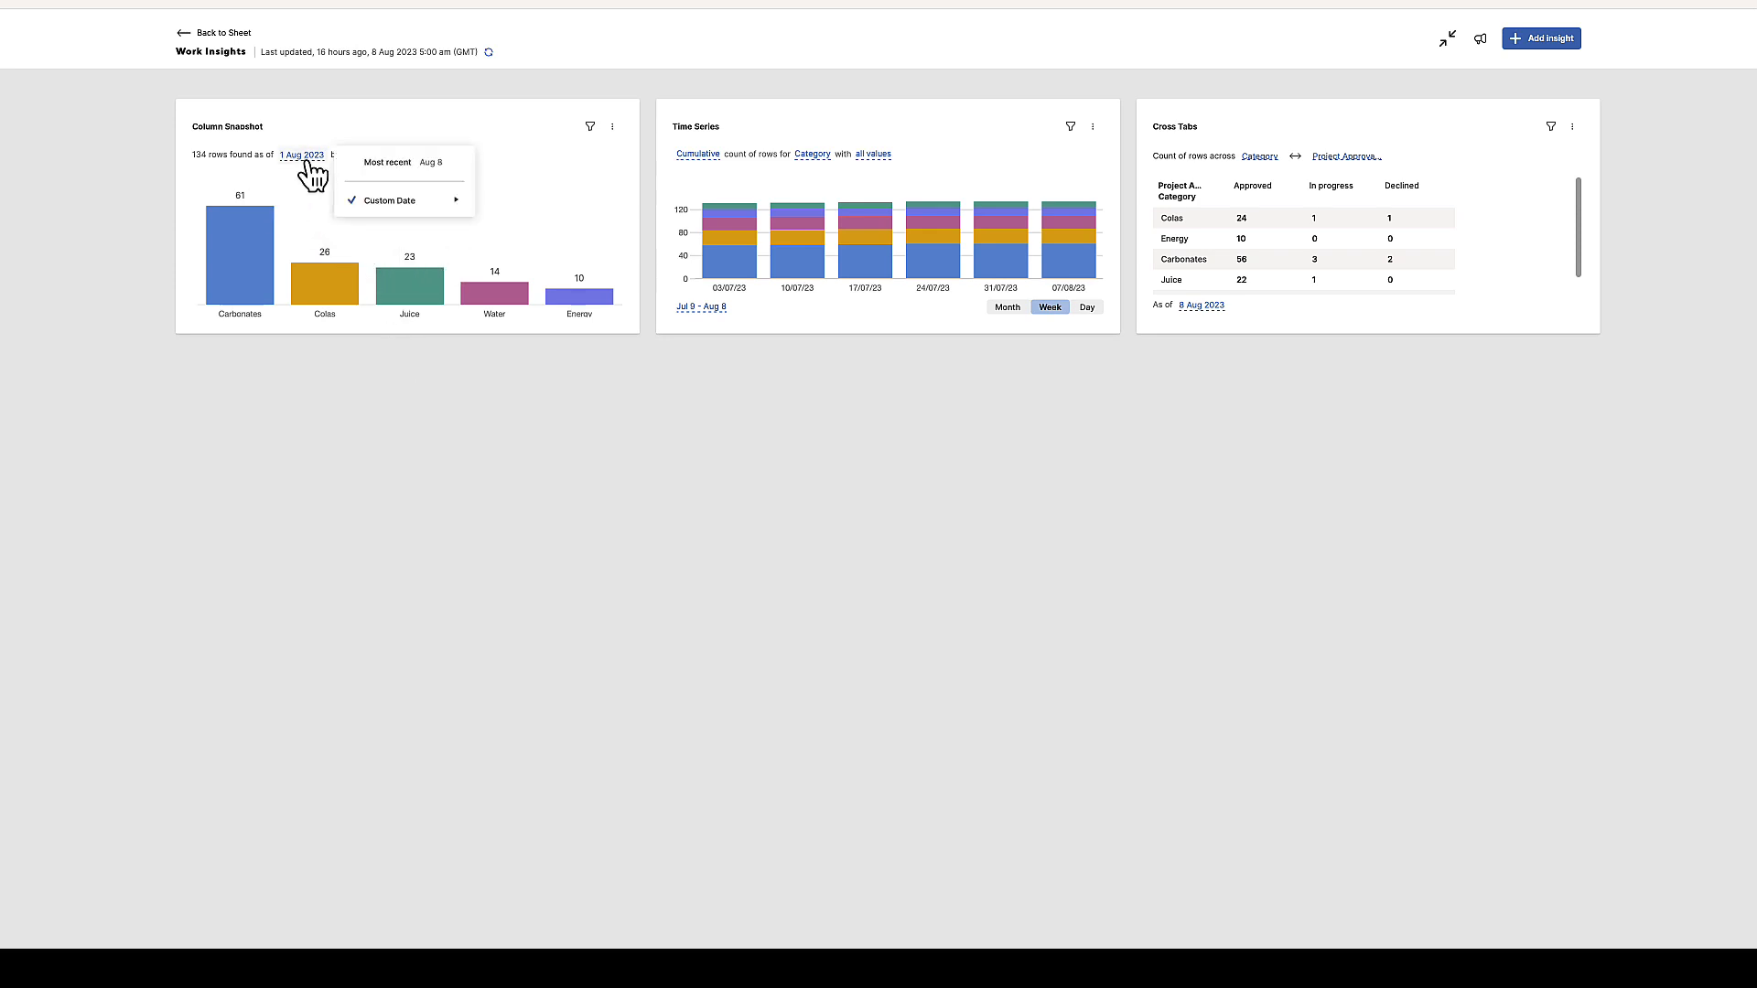
left_click(388, 162)
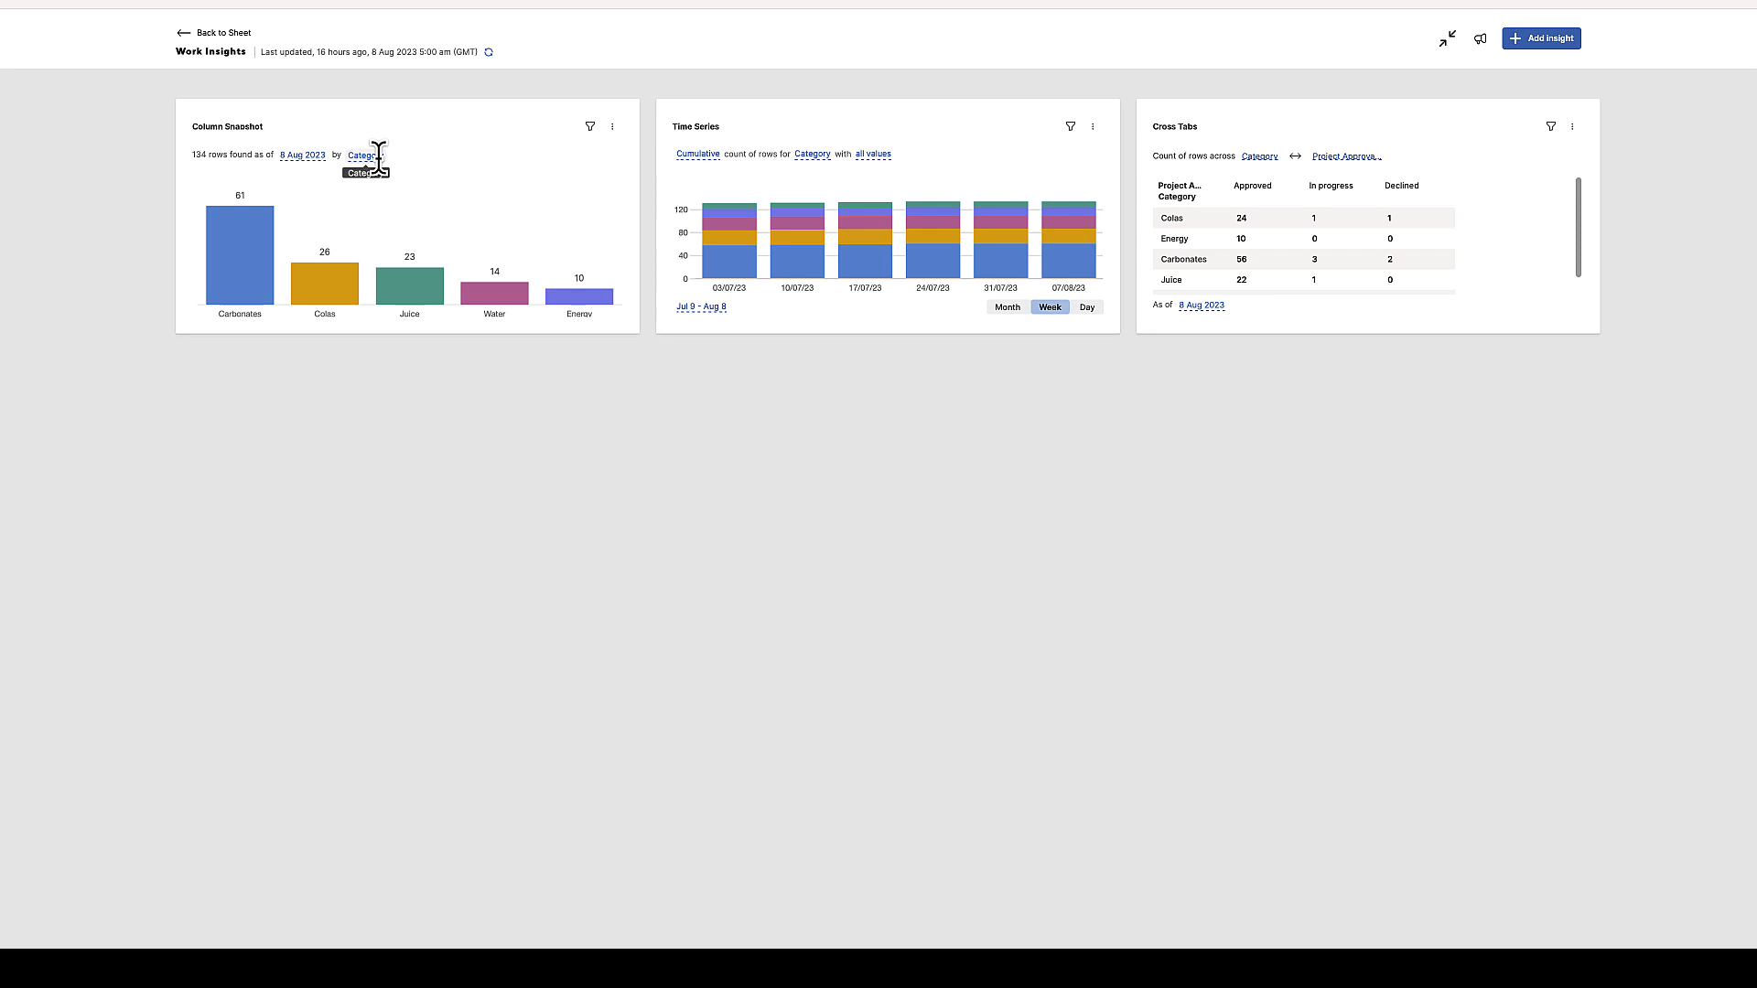
left_click(378, 156)
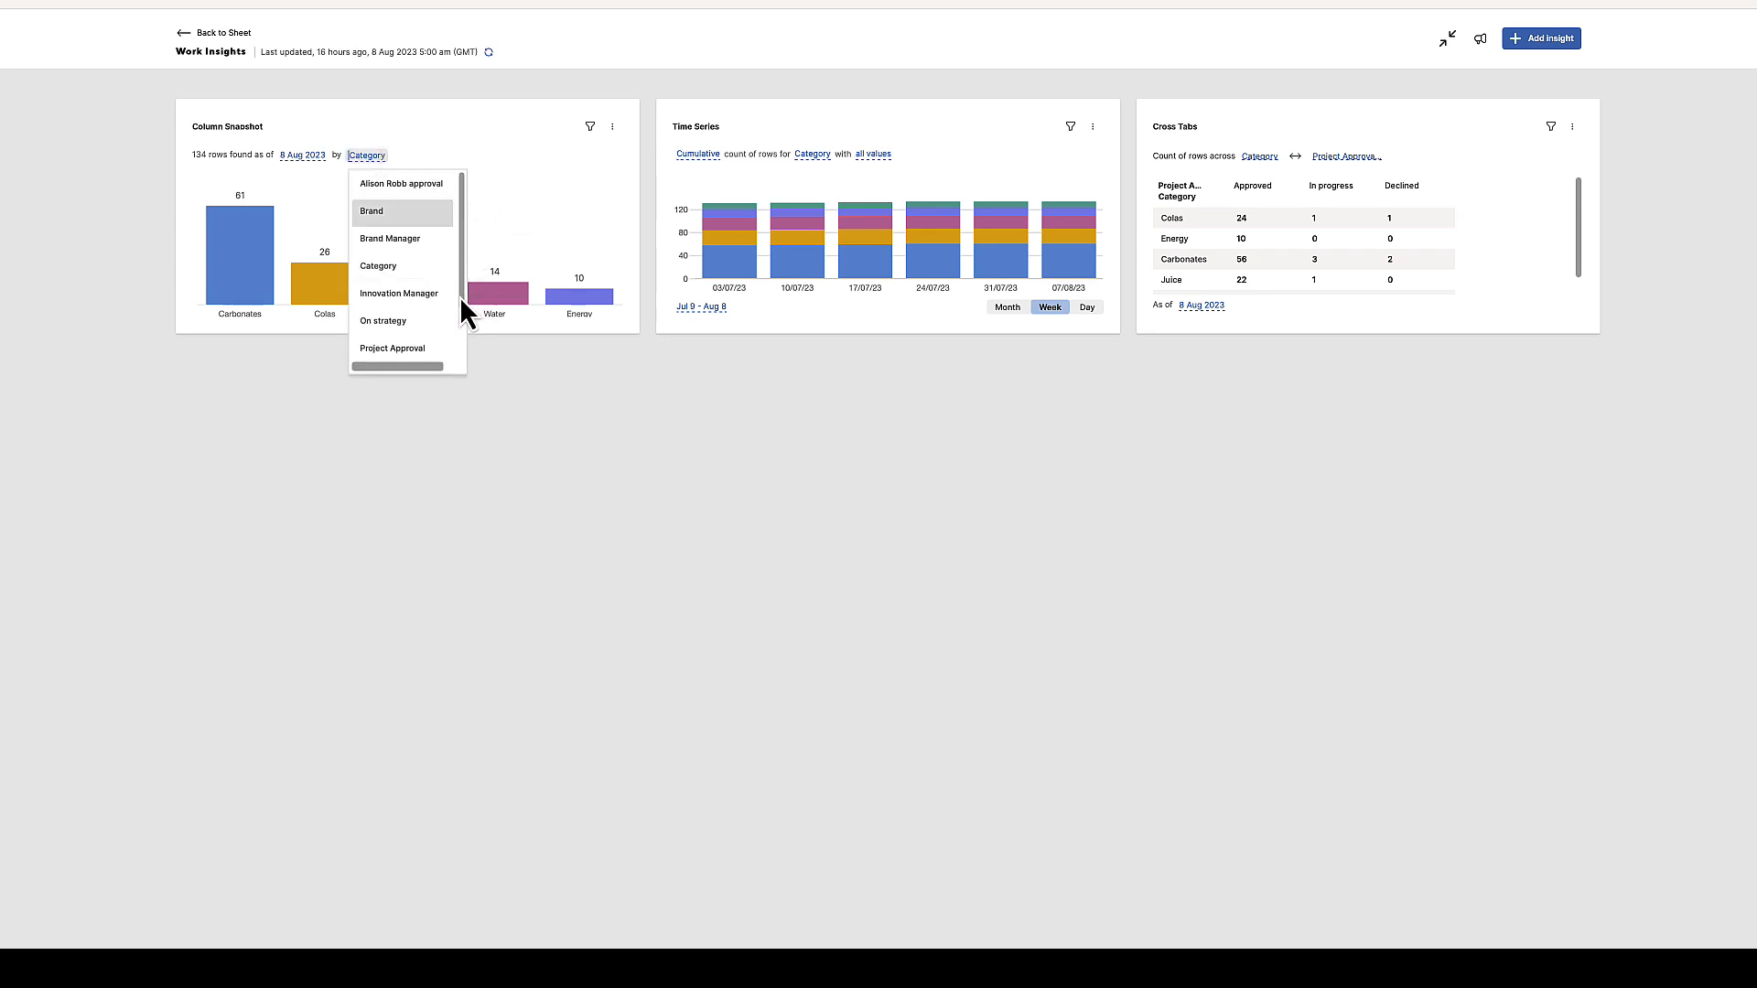
left_click_drag(459, 297, 467, 244)
left_click(520, 213)
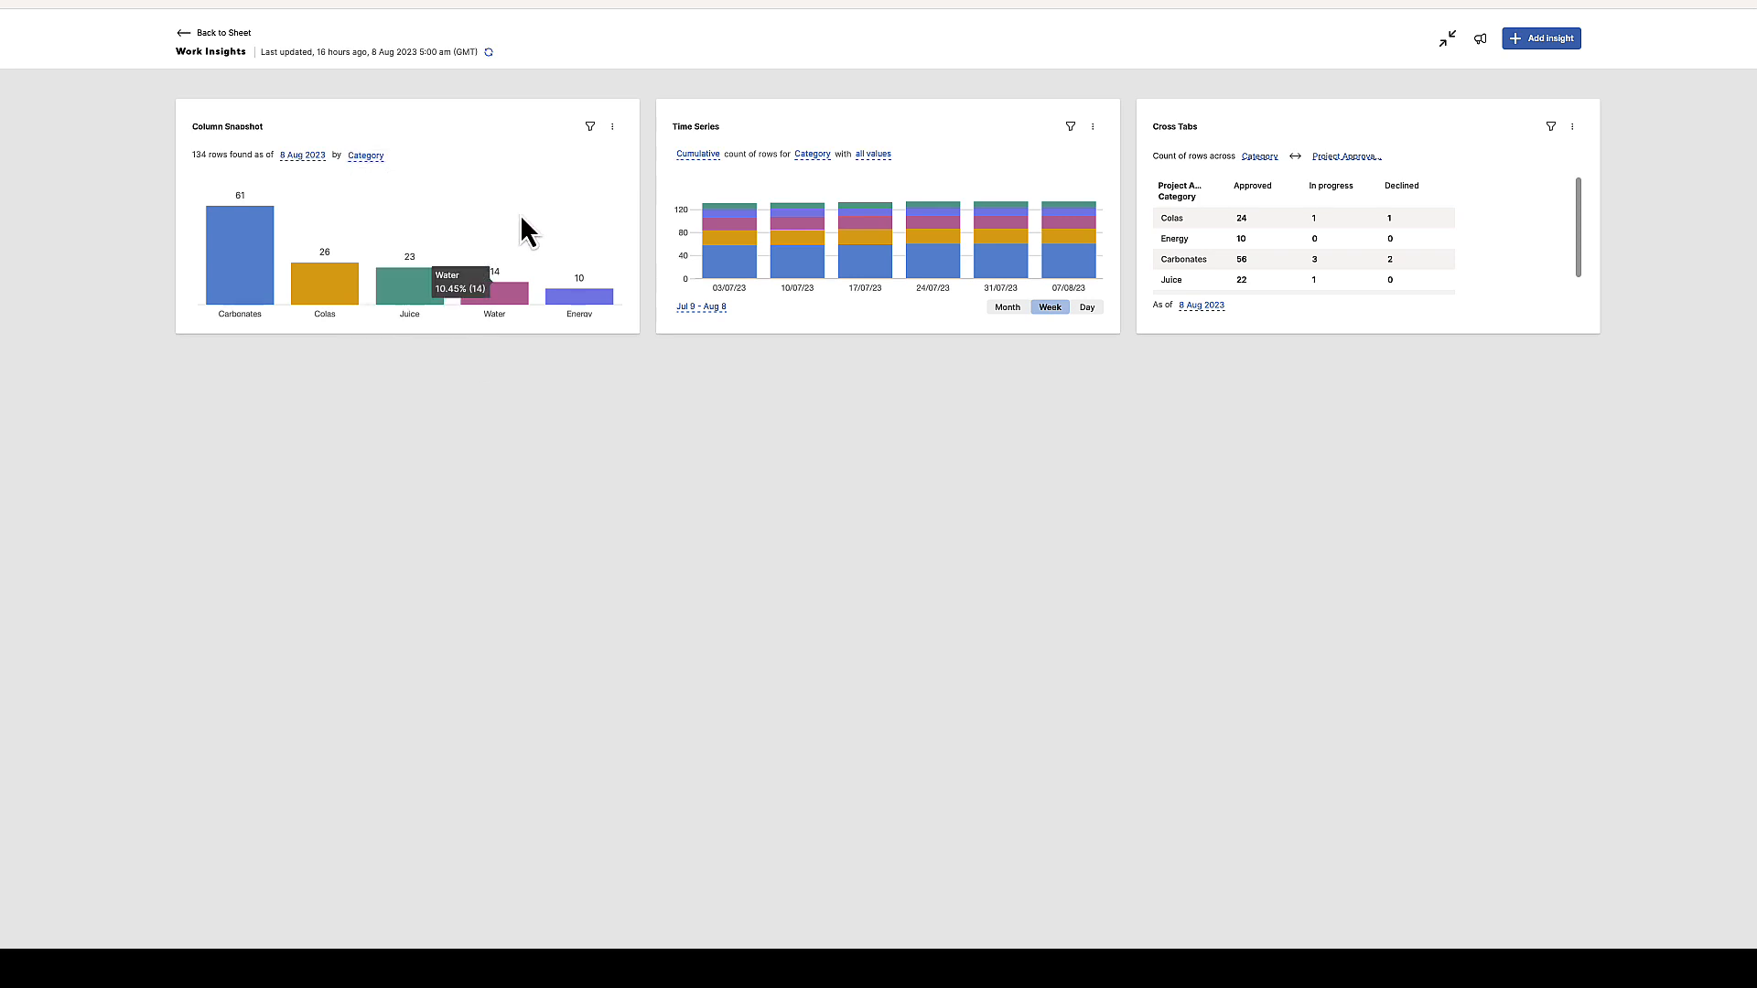
Filter the Column Snapshot to rows whose Project Manager contains the first manager's first name
left_click(591, 127)
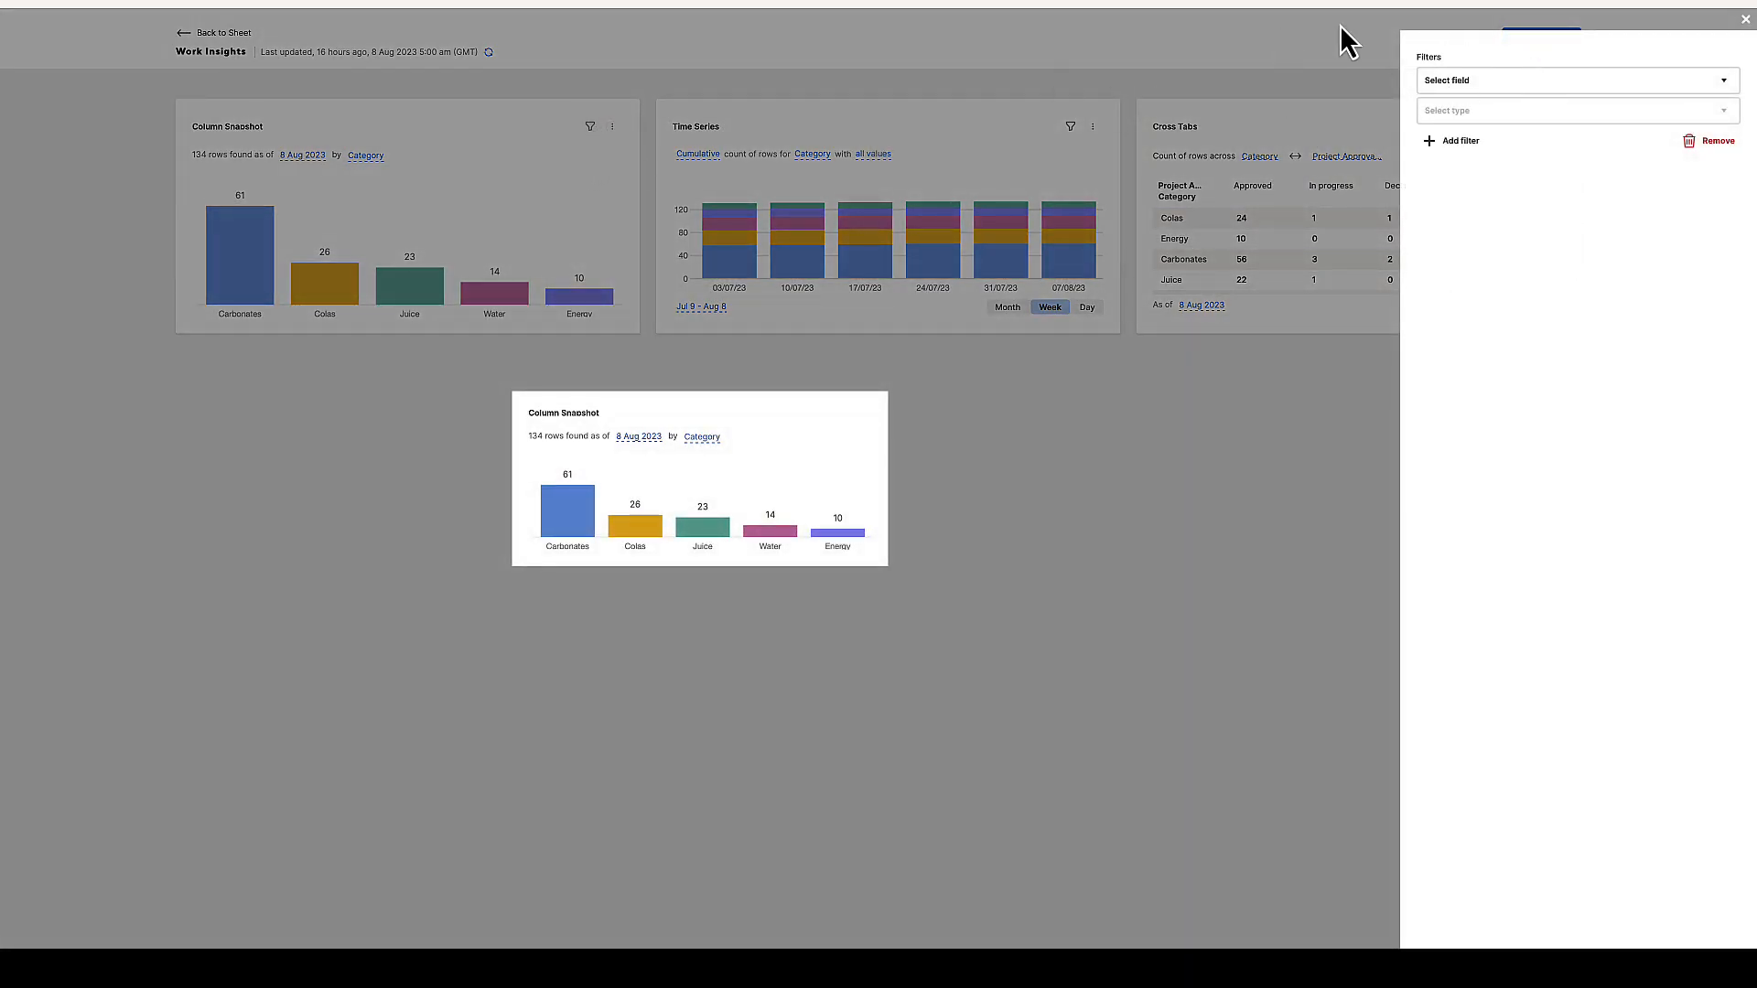
left_click(1532, 84)
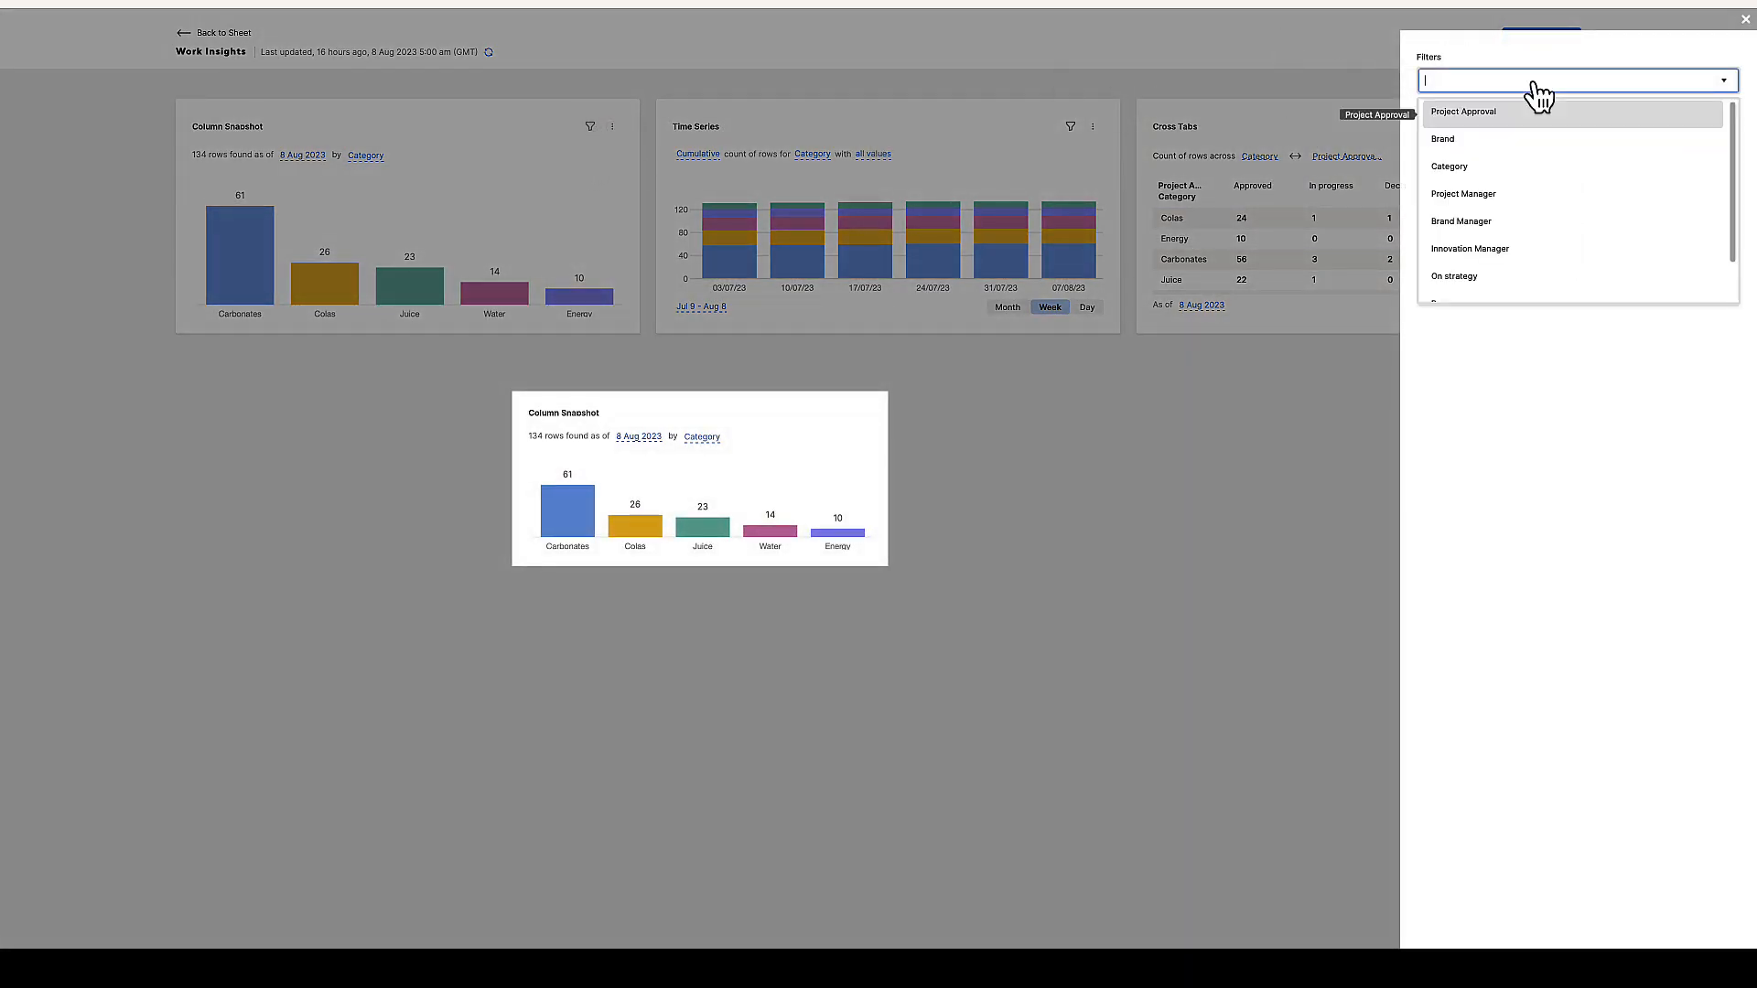
left_click(1514, 201)
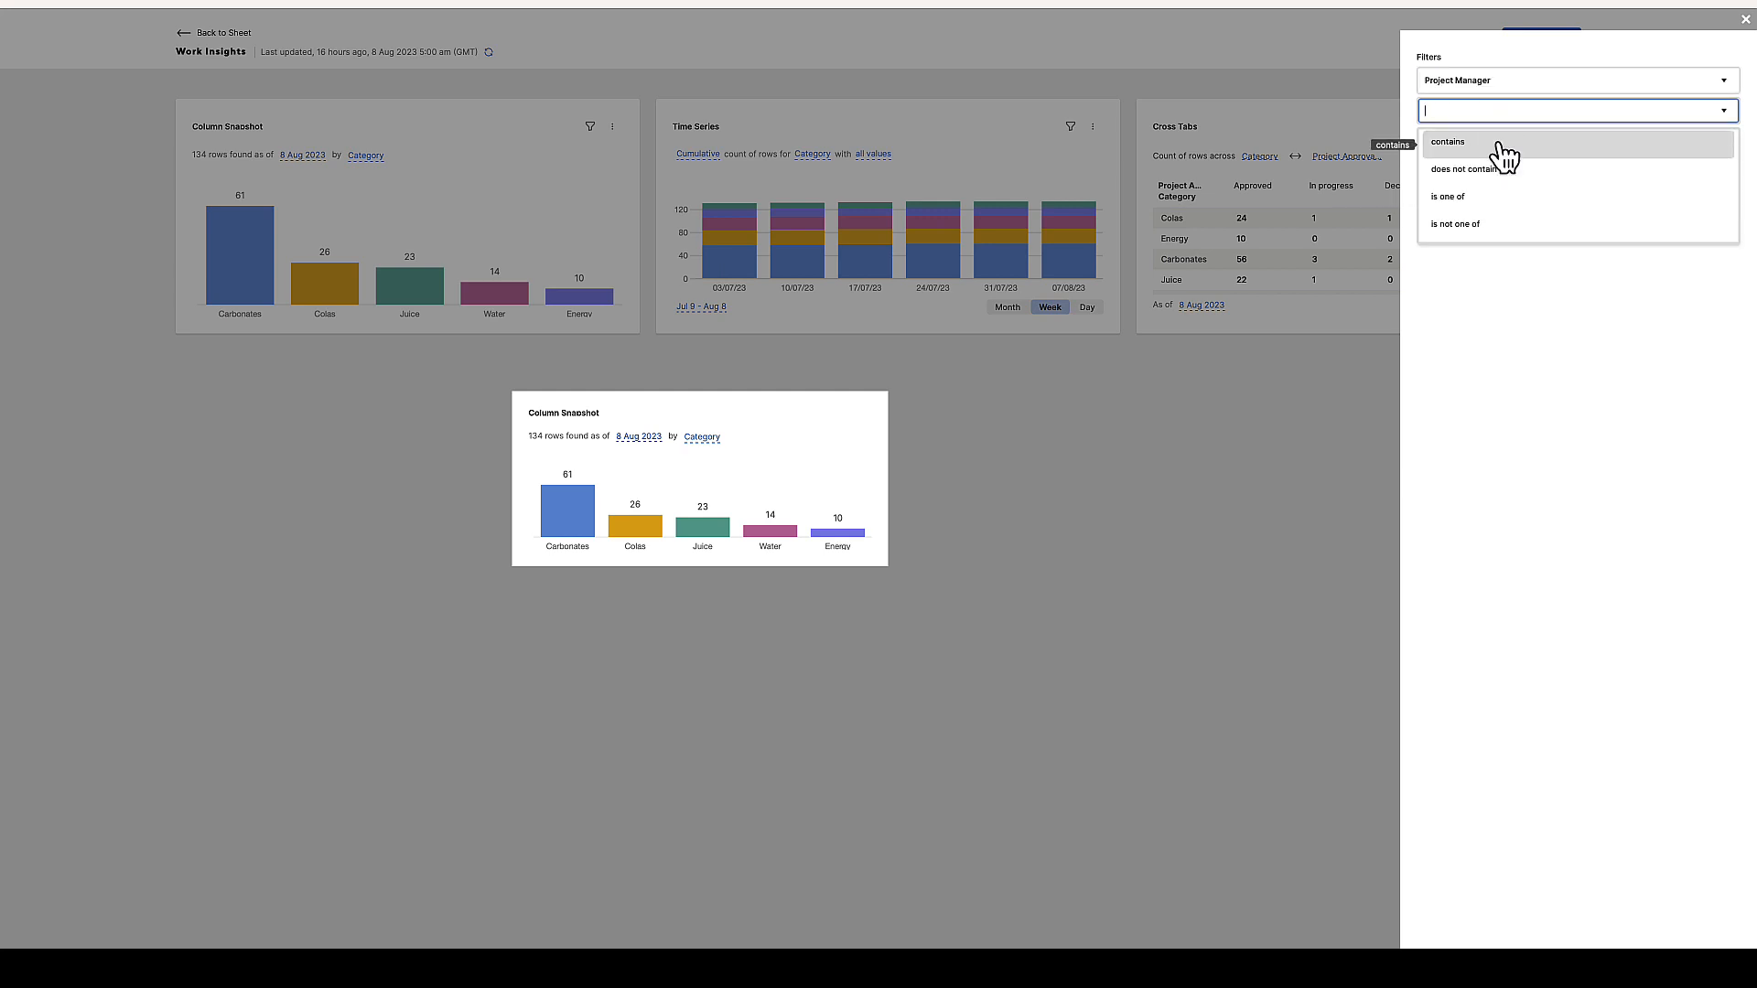
left_click(1498, 139)
type("alison")
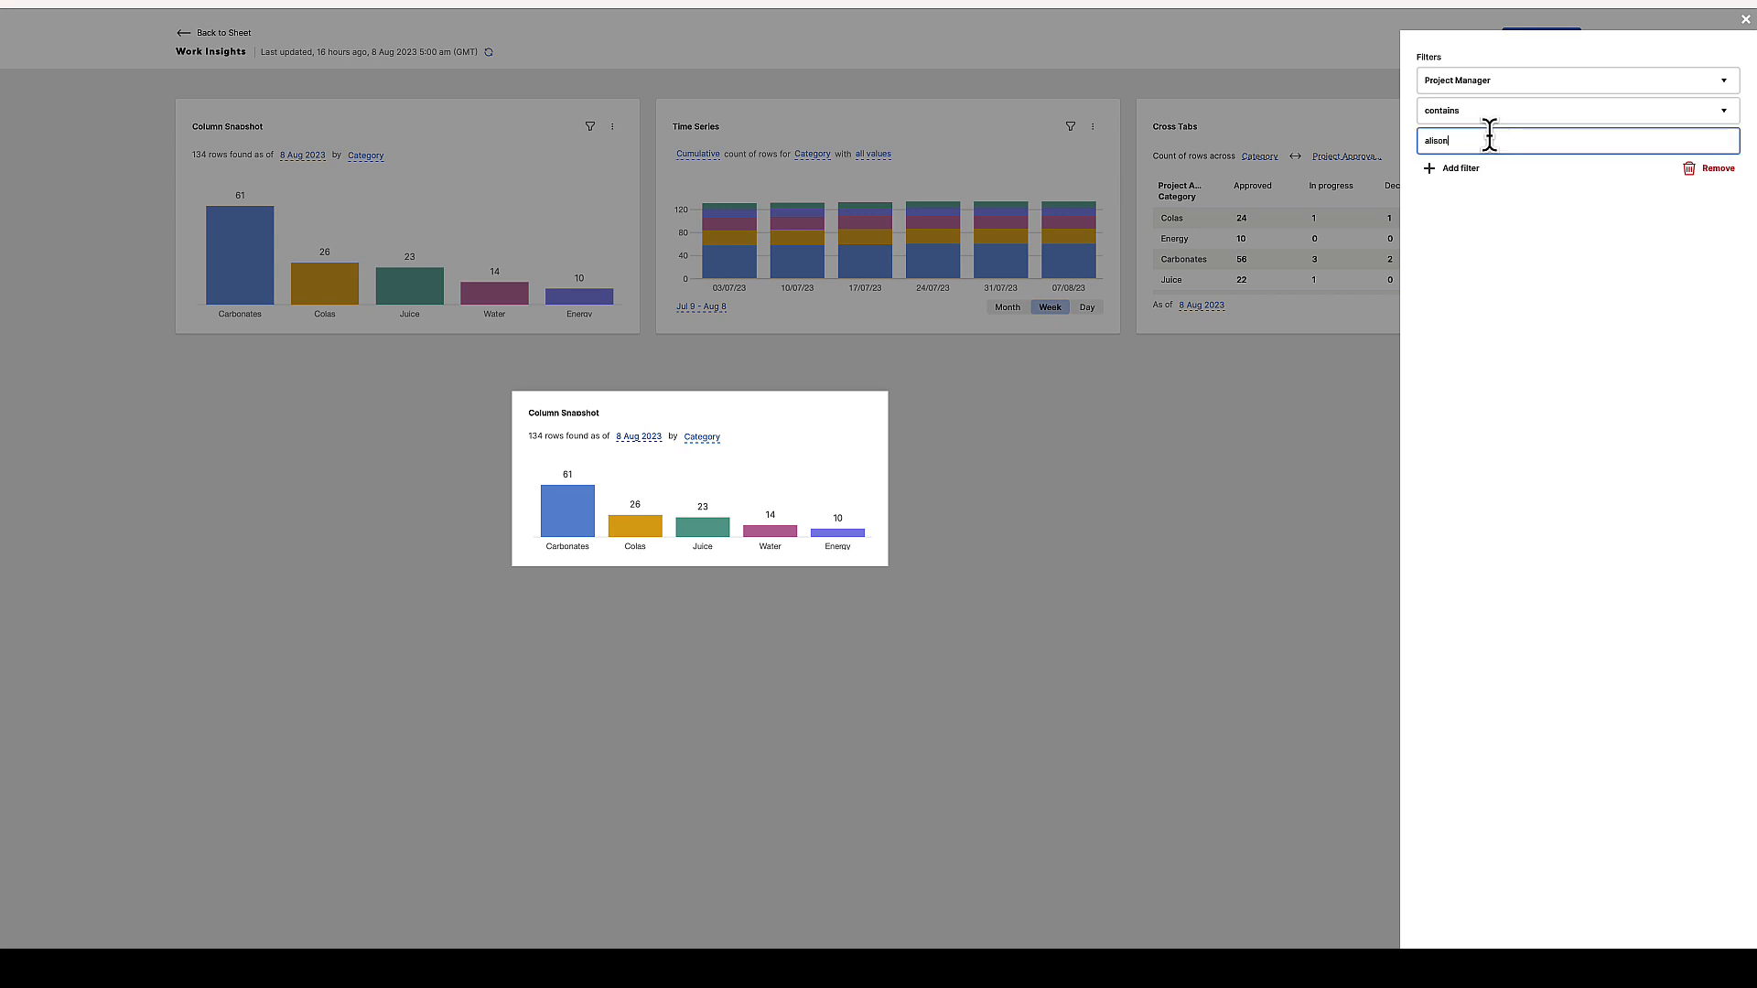
left_click(1605, 157)
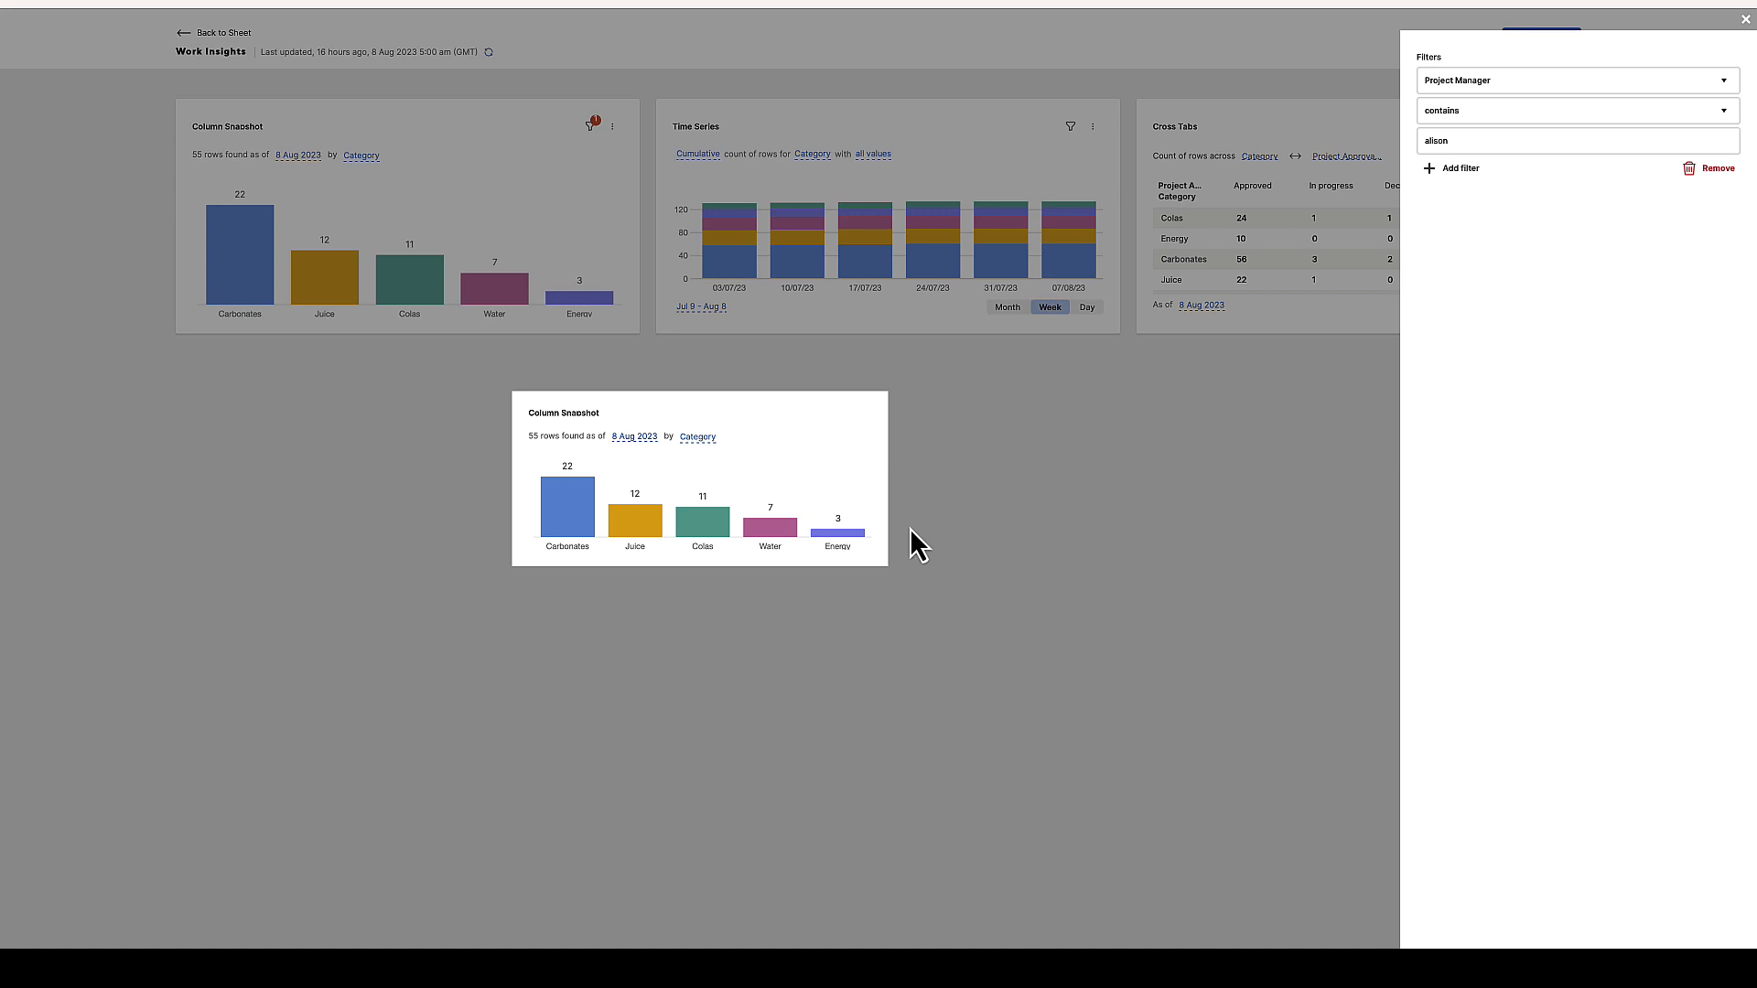
left_click(1745, 21)
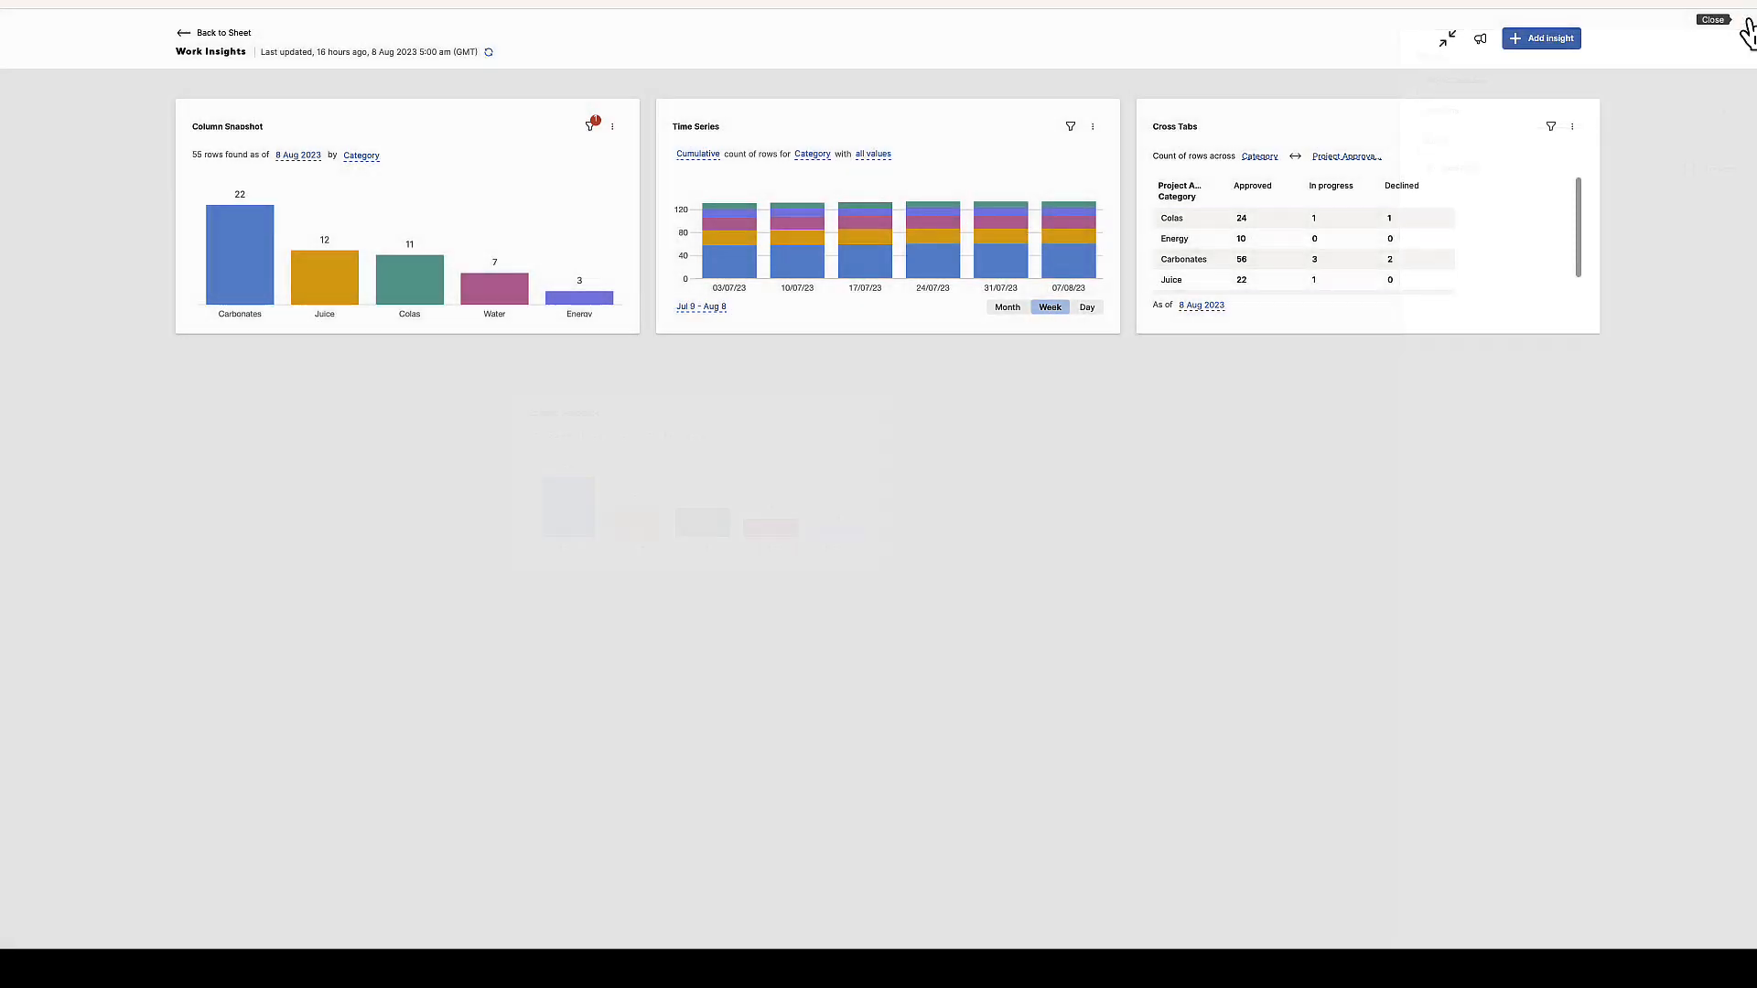
Duplicate the filtered Column Snapshot chart
left_click(615, 130)
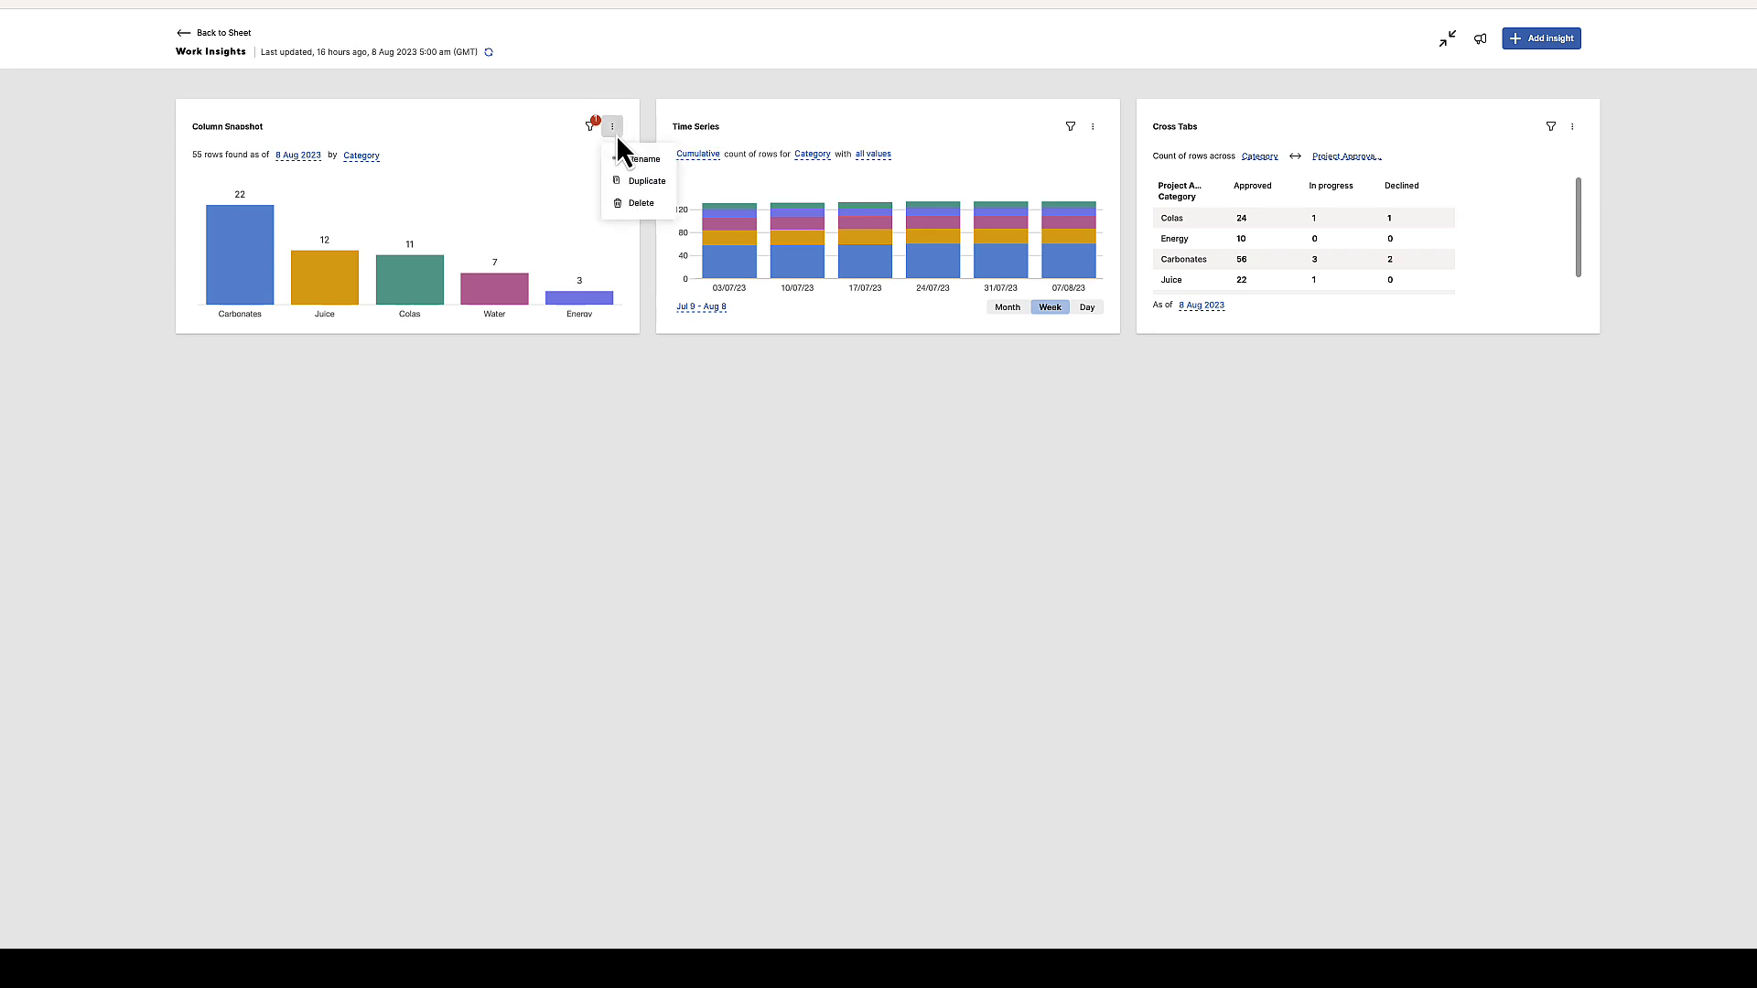
left_click(649, 179)
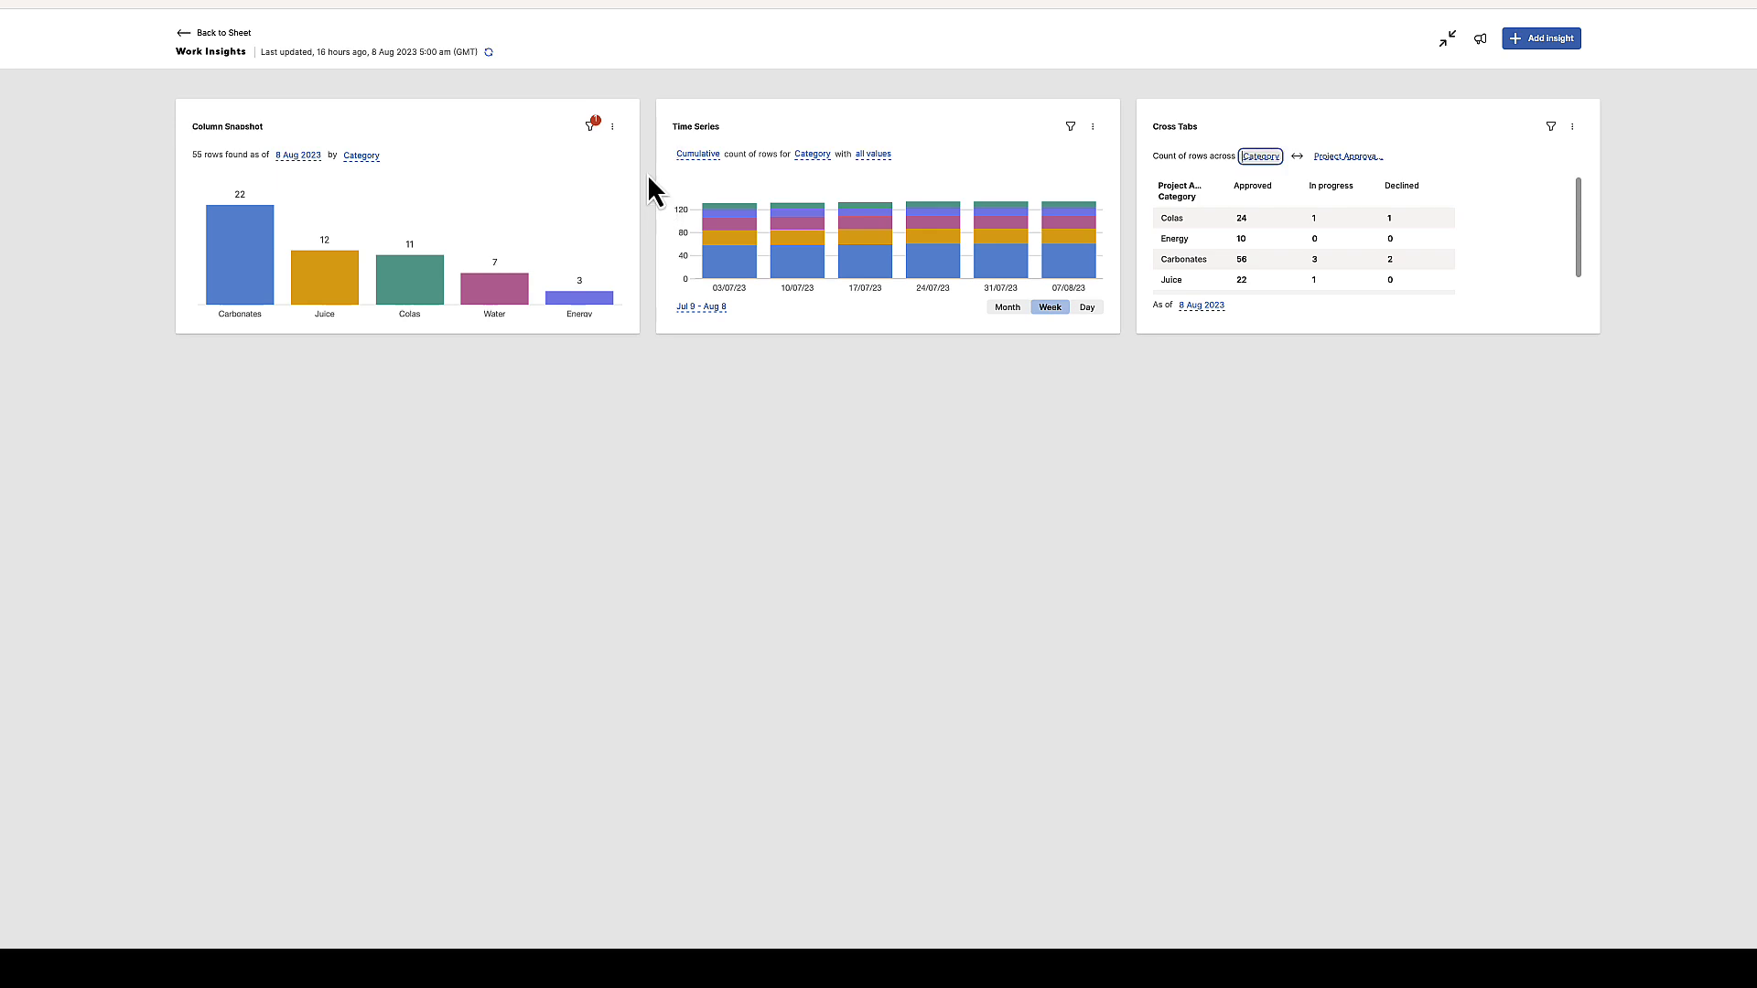
left_click(612, 128)
left_click(643, 180)
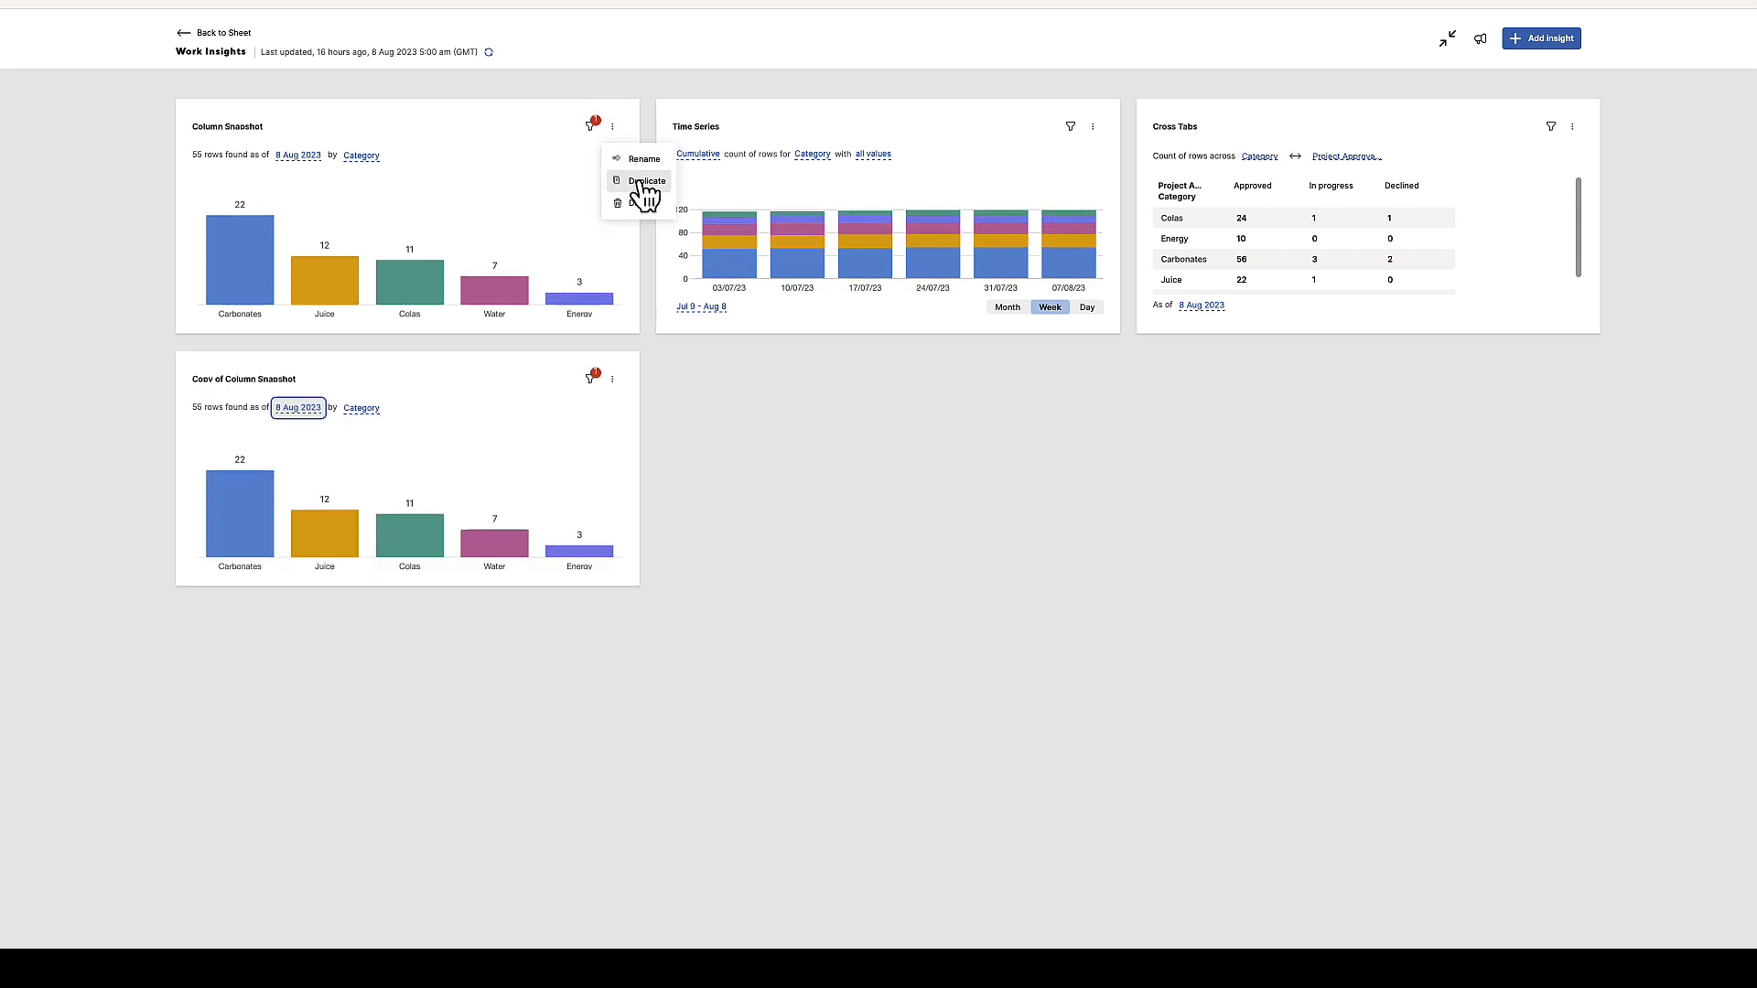
left_click(703, 456)
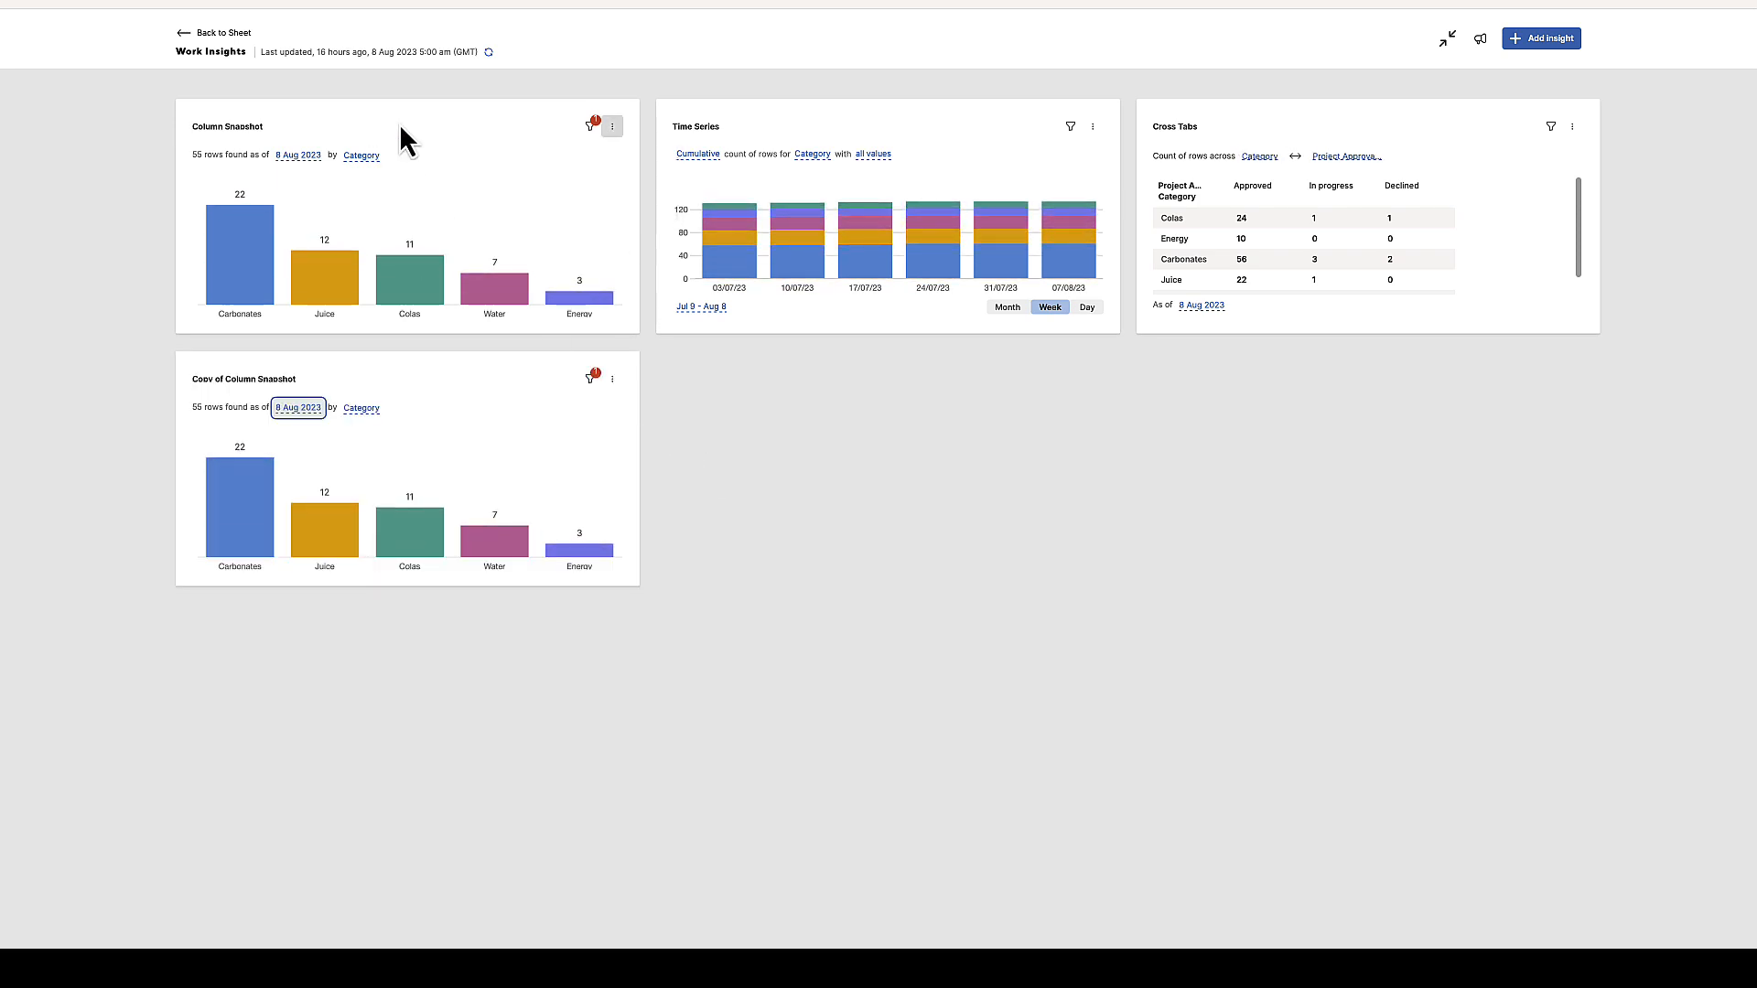
Rename the original Column Snapshot to the first manager's name followed by 's projects
left_click(611, 128)
left_click(637, 157)
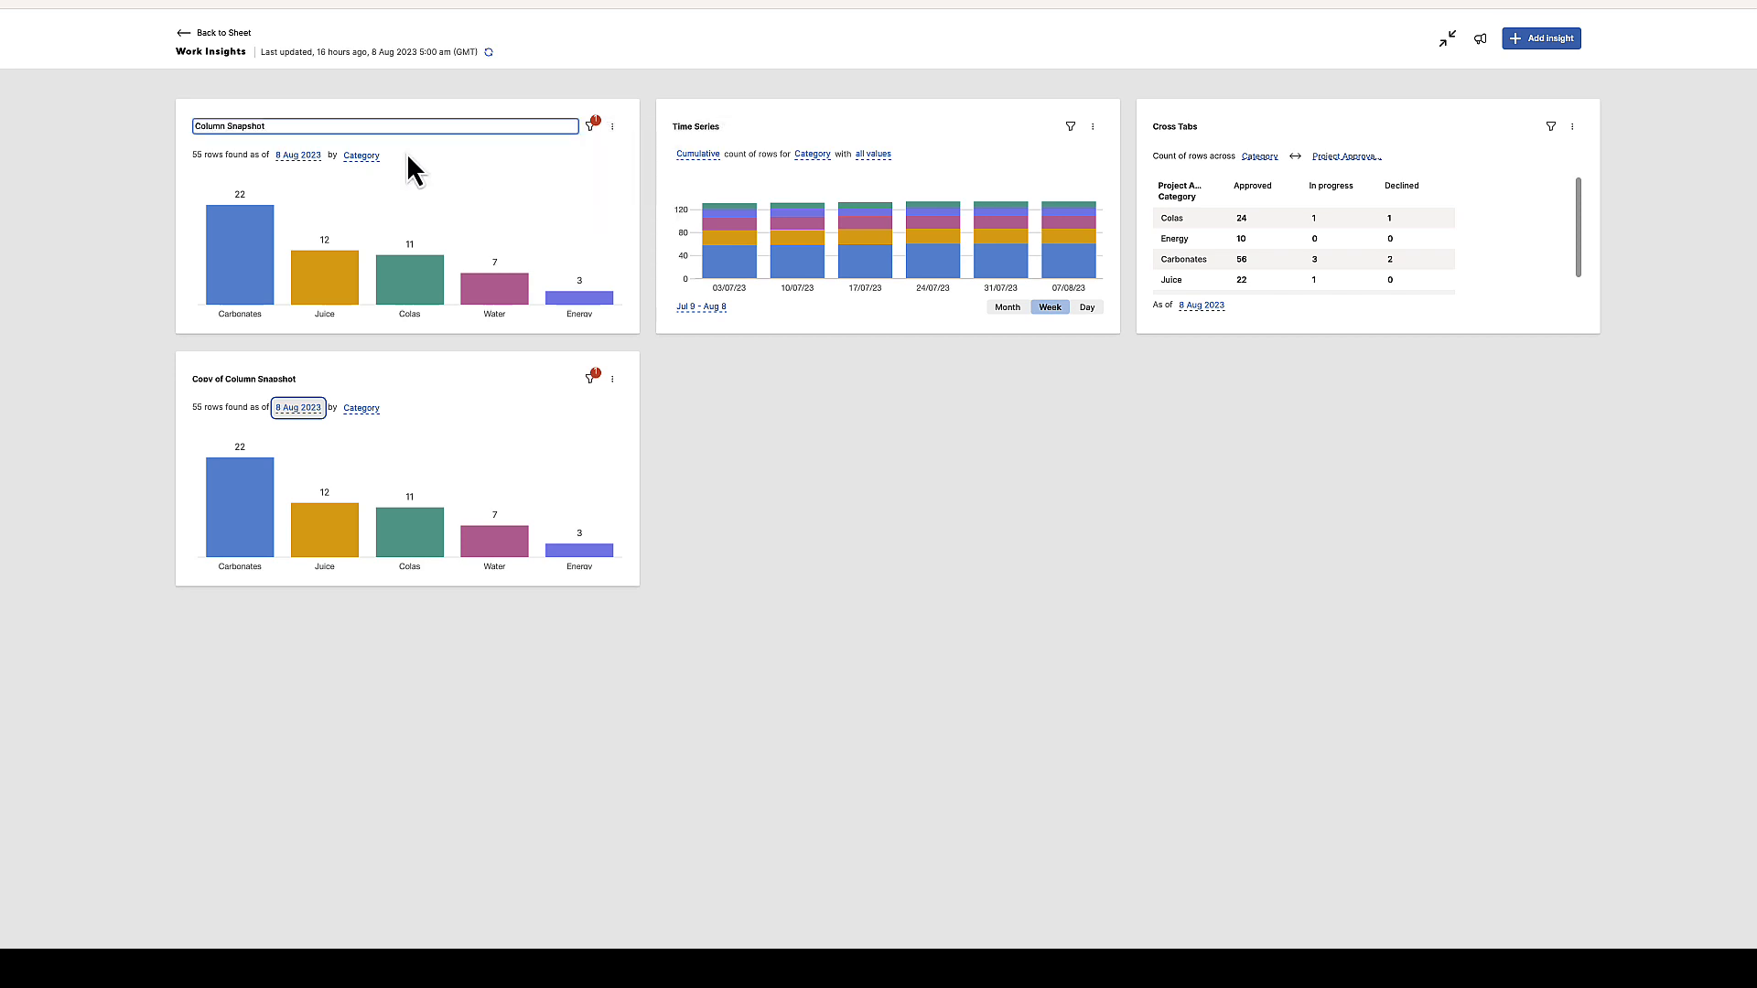
key("BackSpace")
key("BackSpace")
key("BackSpace")
key("BackSpace")
key("BackSpace")
key("BackSpace")
key("BackSpace")
key("BackSpace")
key("BackSpace")
key("BackSpace")
key("BackSpace")
key("BackSpace")
key("BackSpace")
key("BackSpace")
key("BackSpace")
type("Alison's projects")
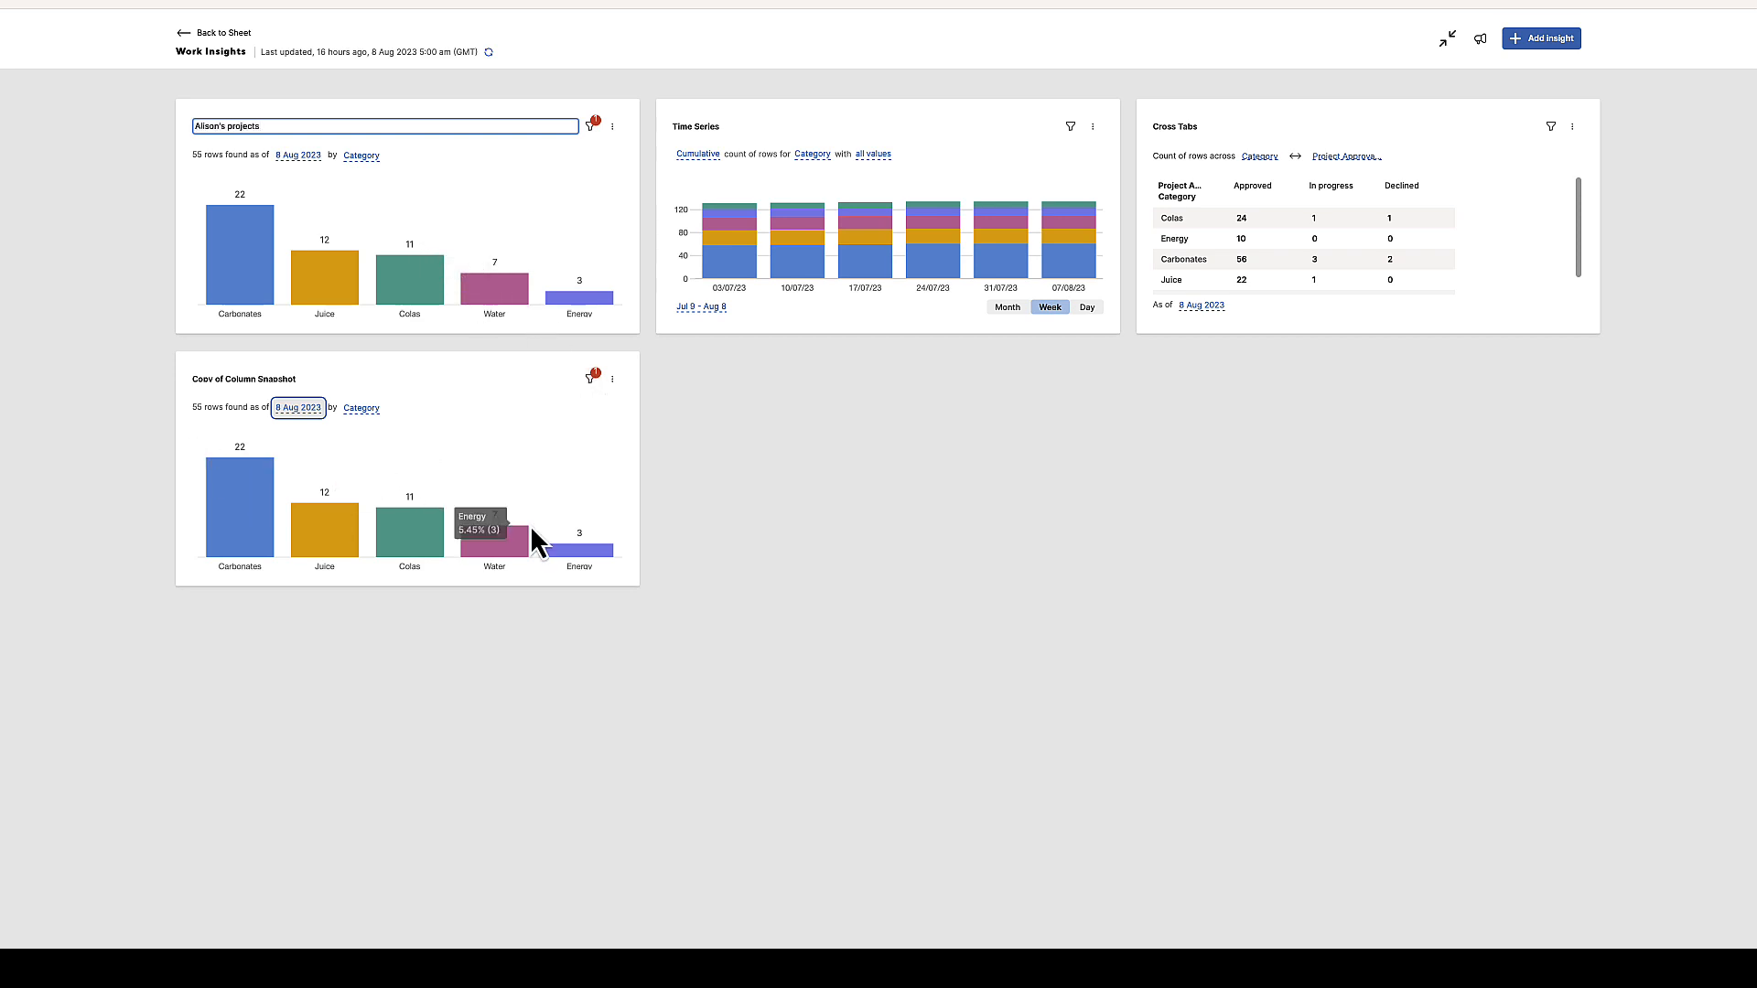
Change the duplicate chart's Project Manager filter value to the second manager's first name
left_click(587, 382)
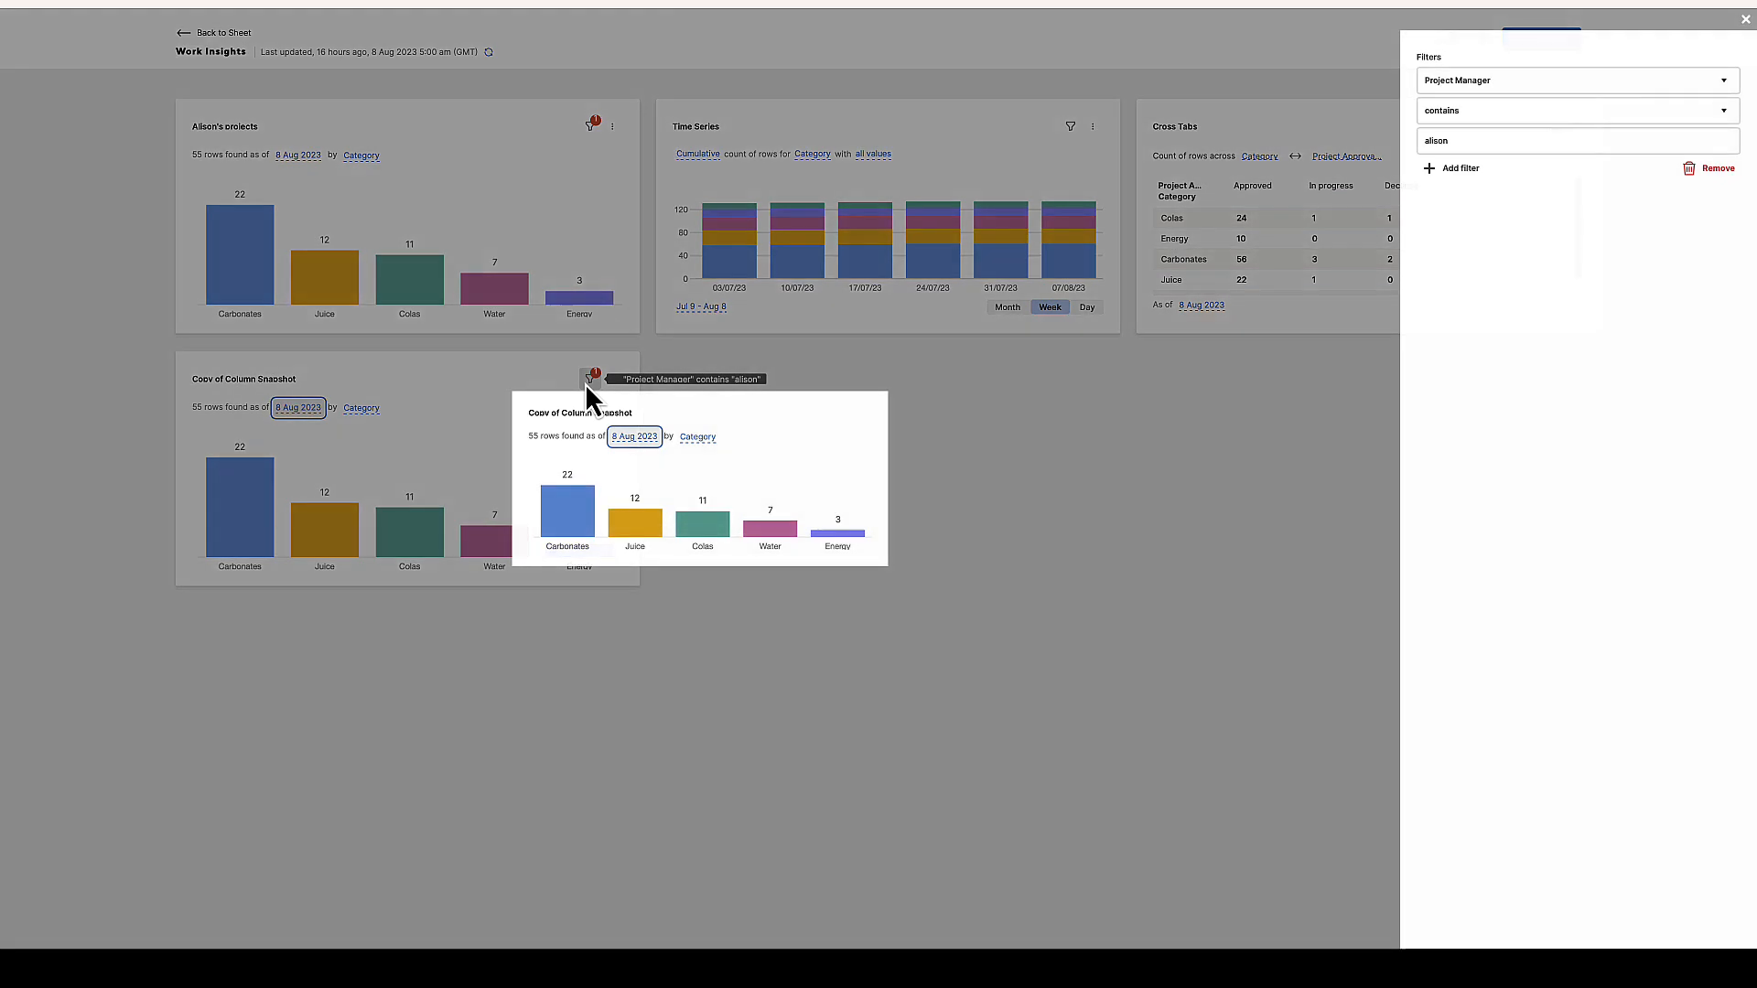
left_click(1474, 141)
key("BackSpace")
key("BackSpace")
key("BackSpace")
key("BackSpace")
key("BackSpace")
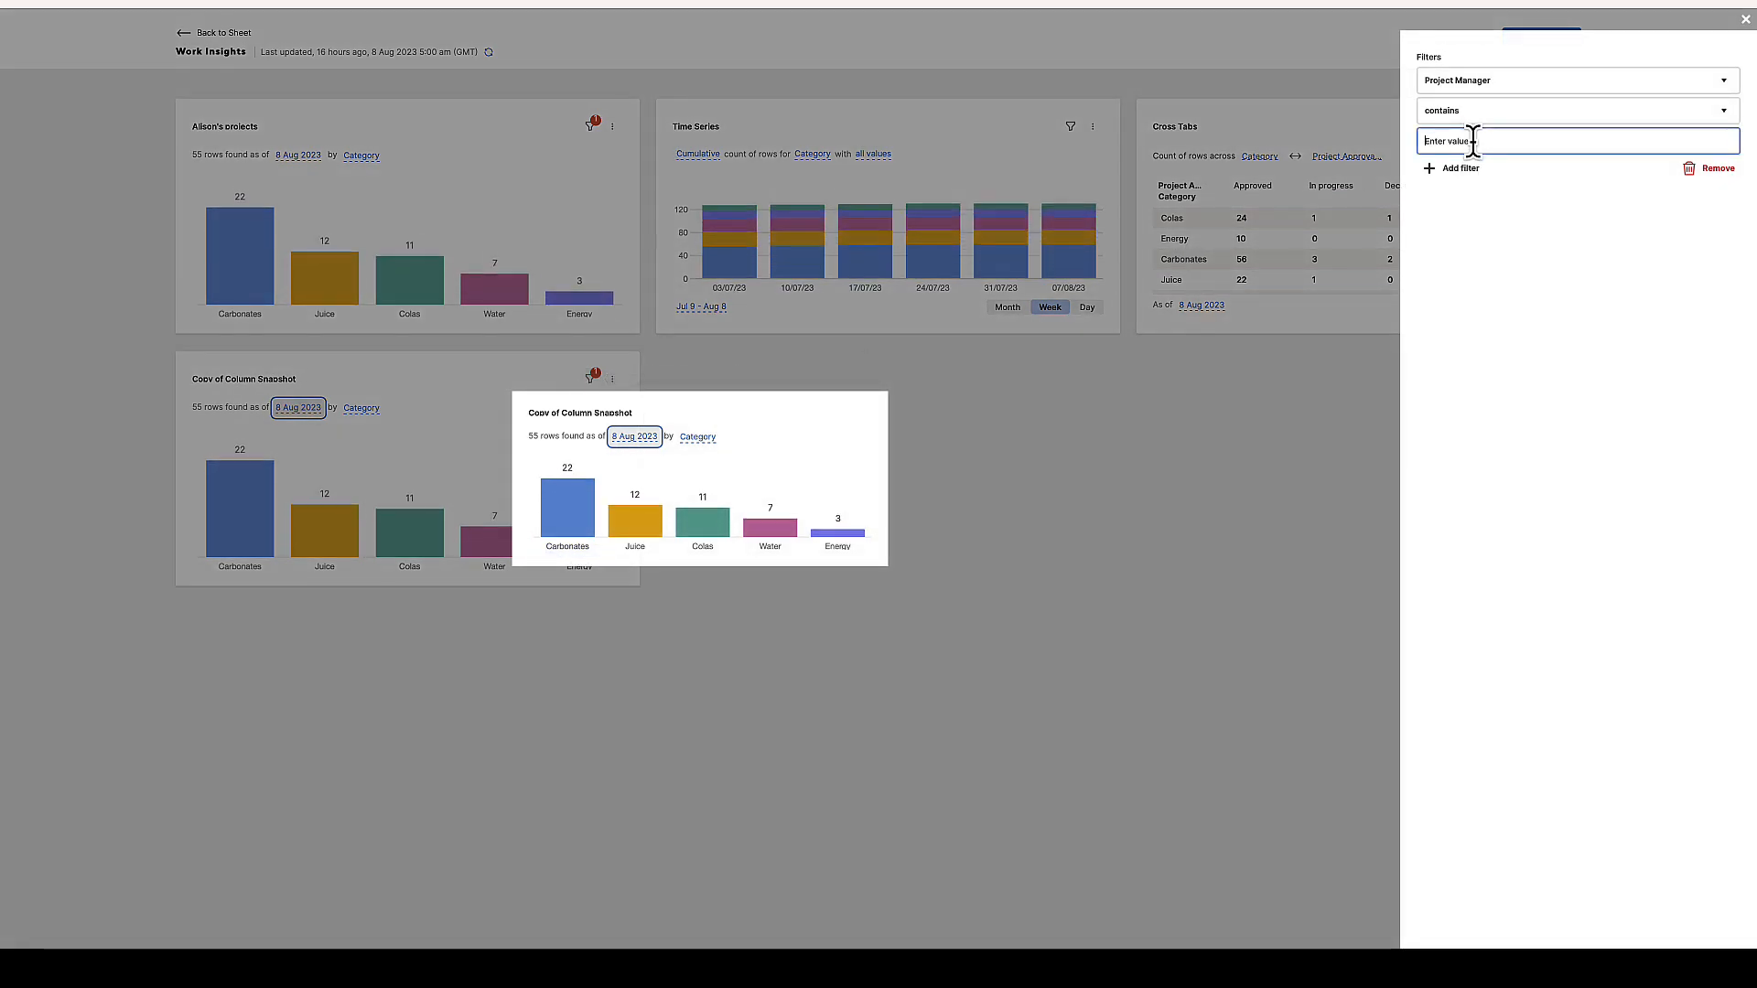
type("gary")
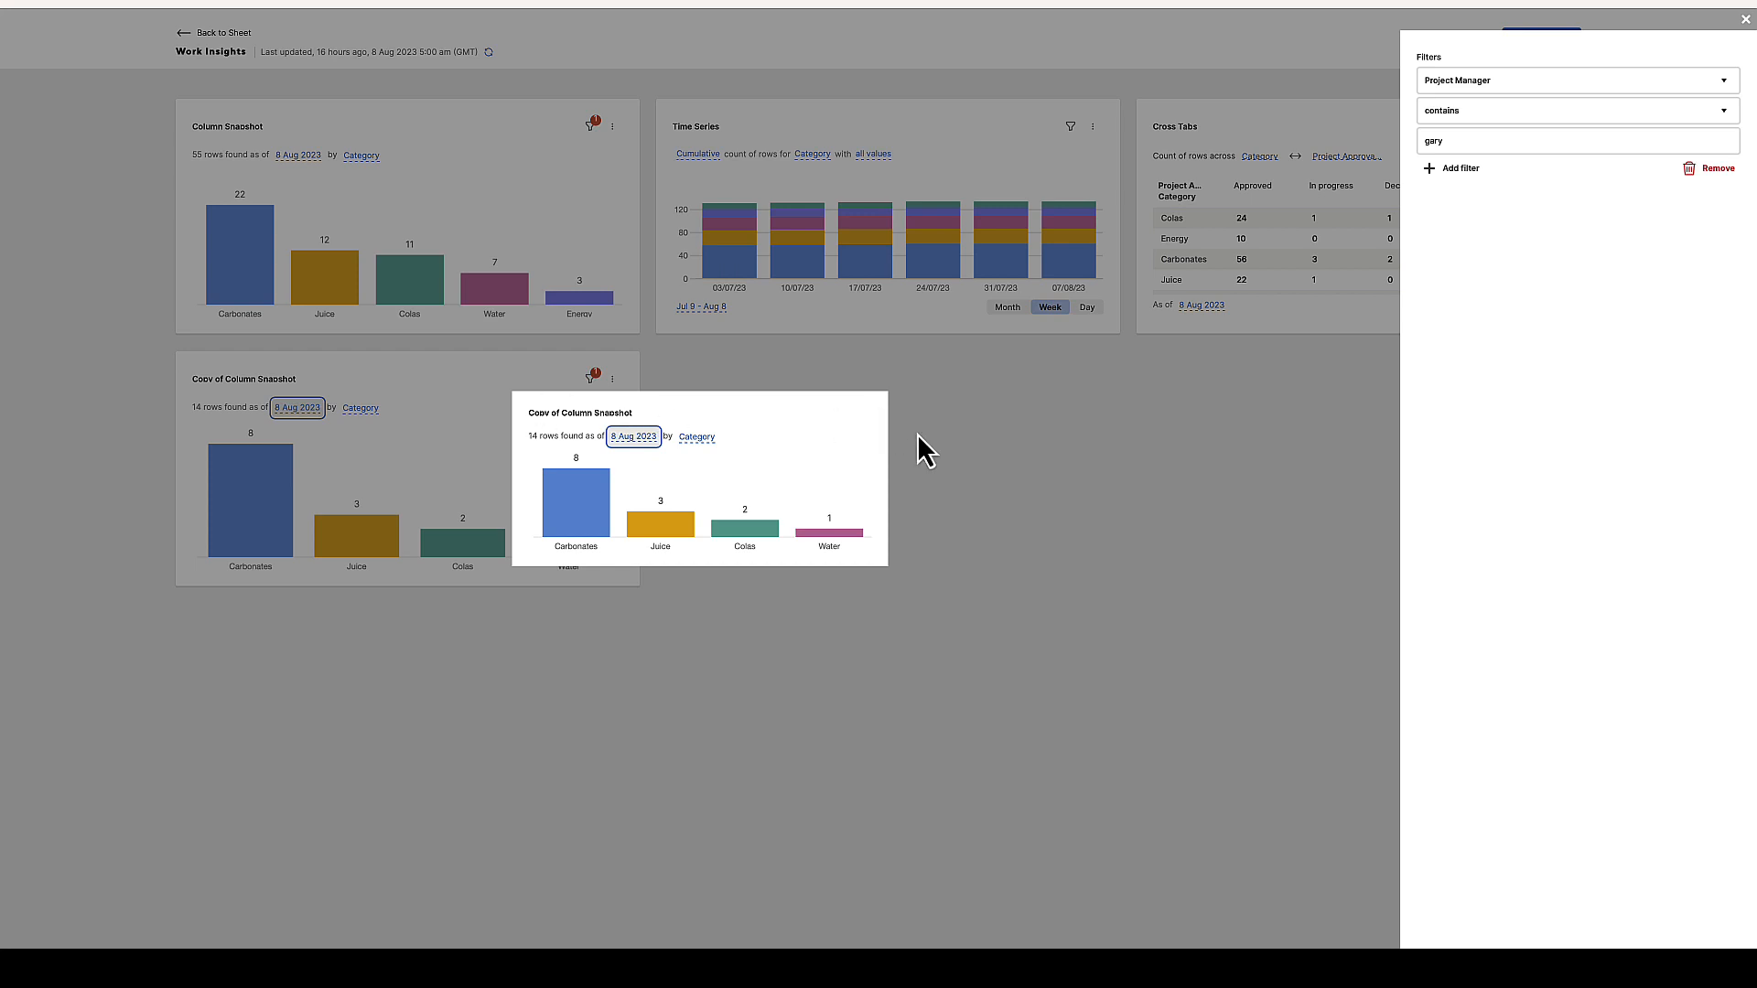
left_click(1746, 20)
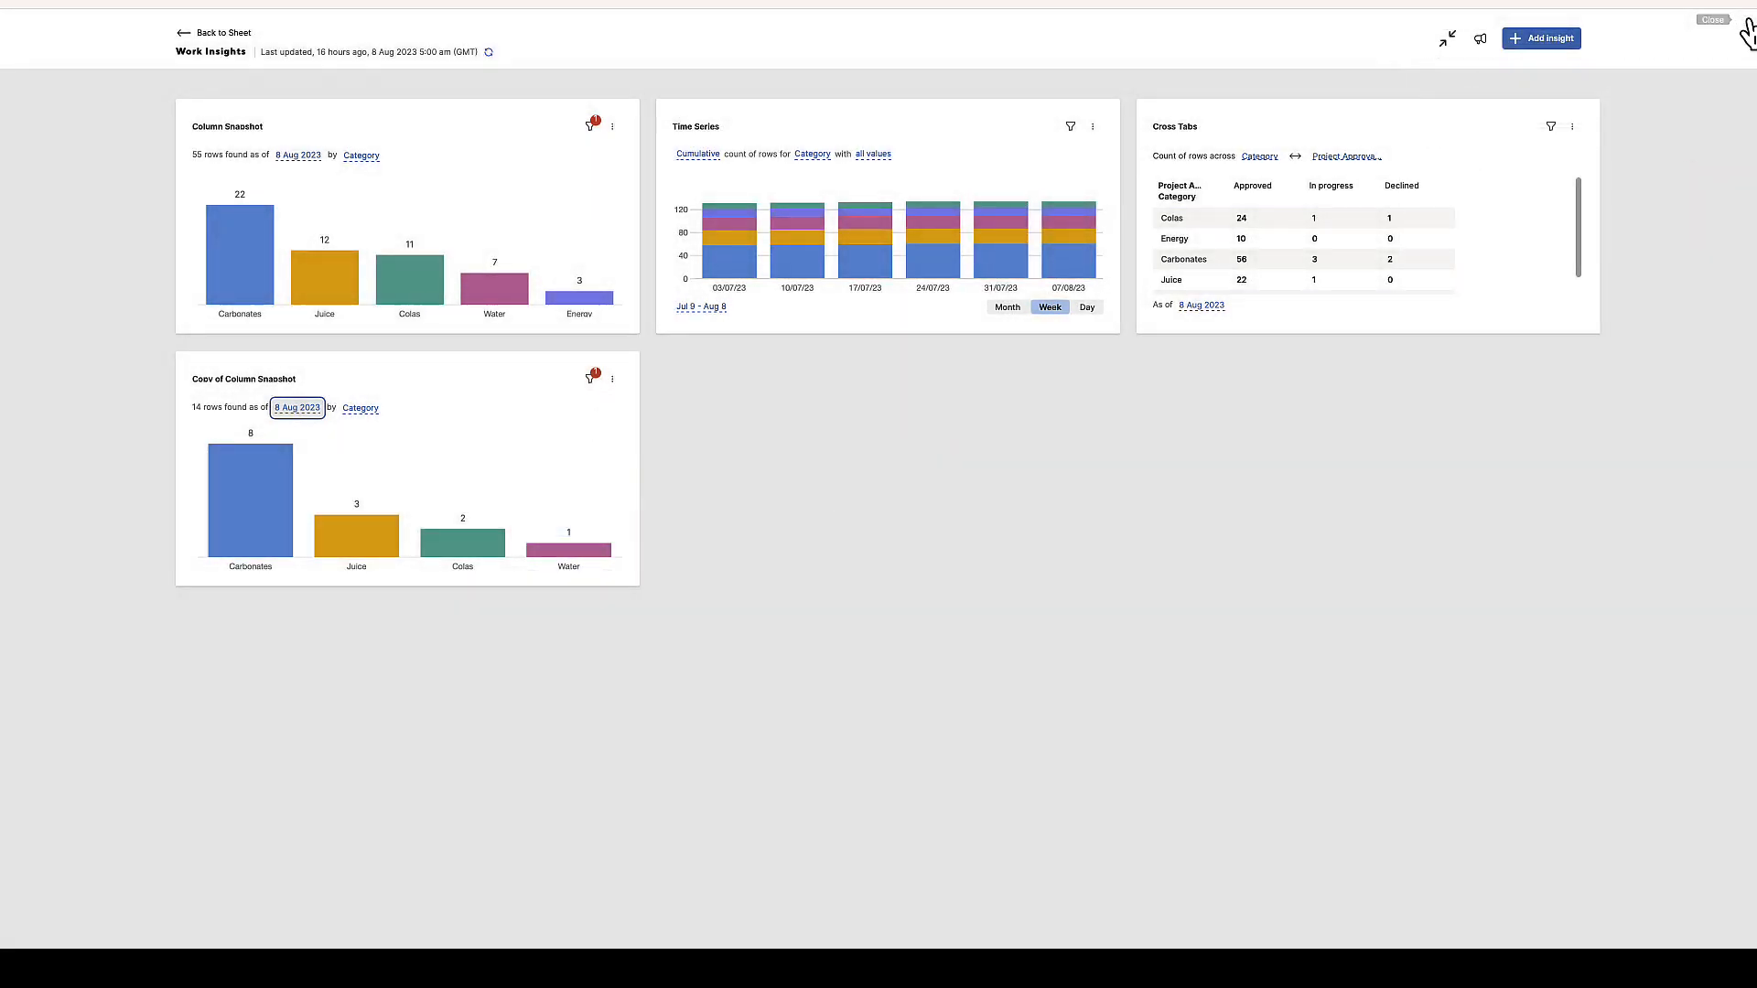
Rename the duplicate chart to the second manager's name followed by 's project
left_click(613, 379)
left_click(635, 409)
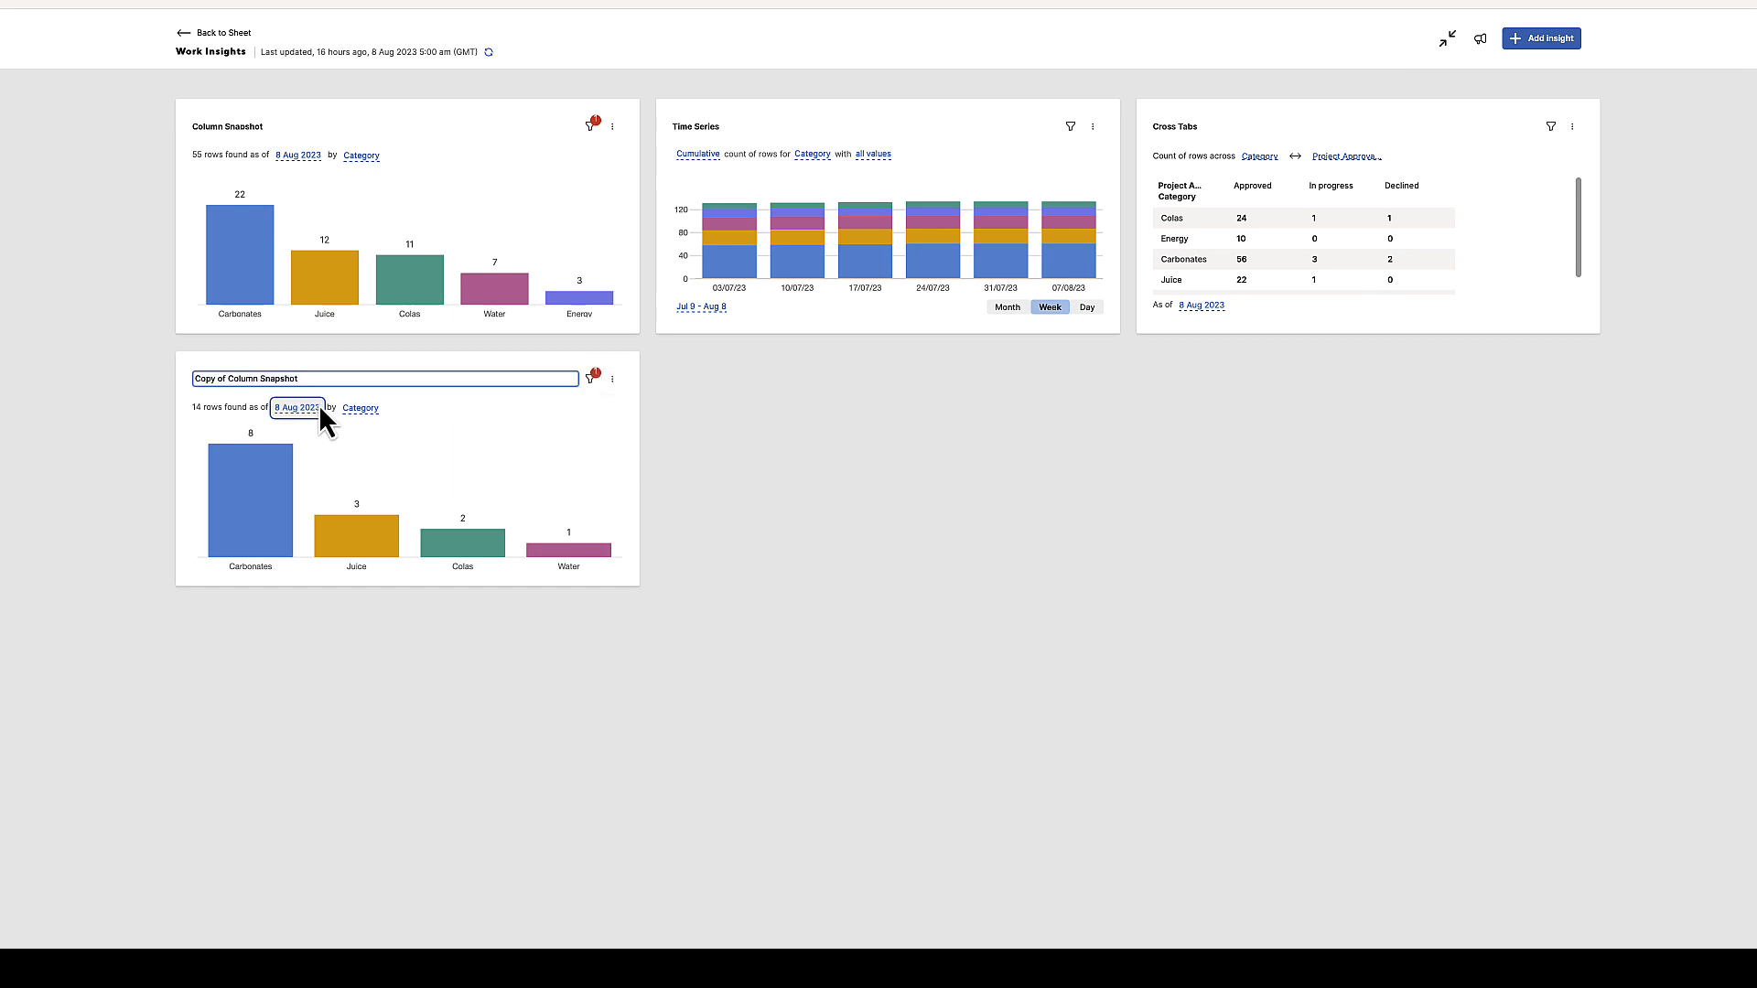
key("BackSpace")
key("BackSpace")
key("BackSpace")
key("BackSpace")
key("BackSpace")
key("BackSpace")
key("BackSpace")
key("BackSpace")
key("BackSpace")
key("BackSpace")
key("BackSpace")
key("BackSpace")
type("C")
key("Return")
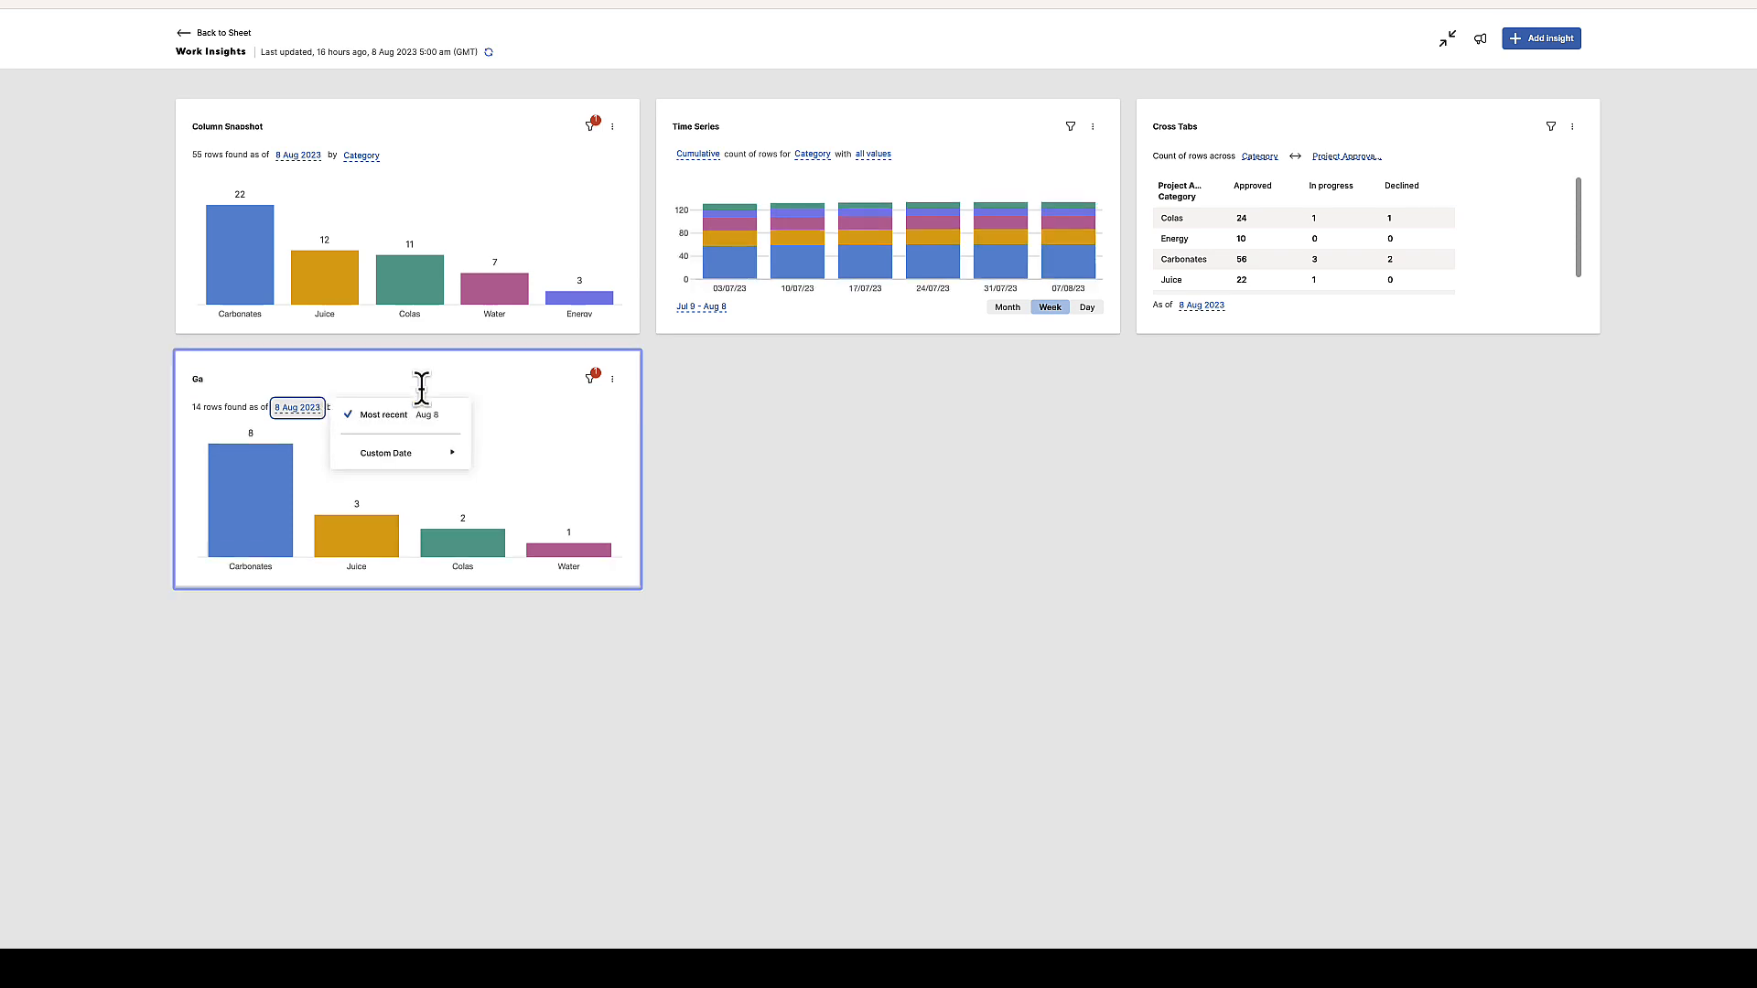
left_click(613, 379)
left_click(630, 412)
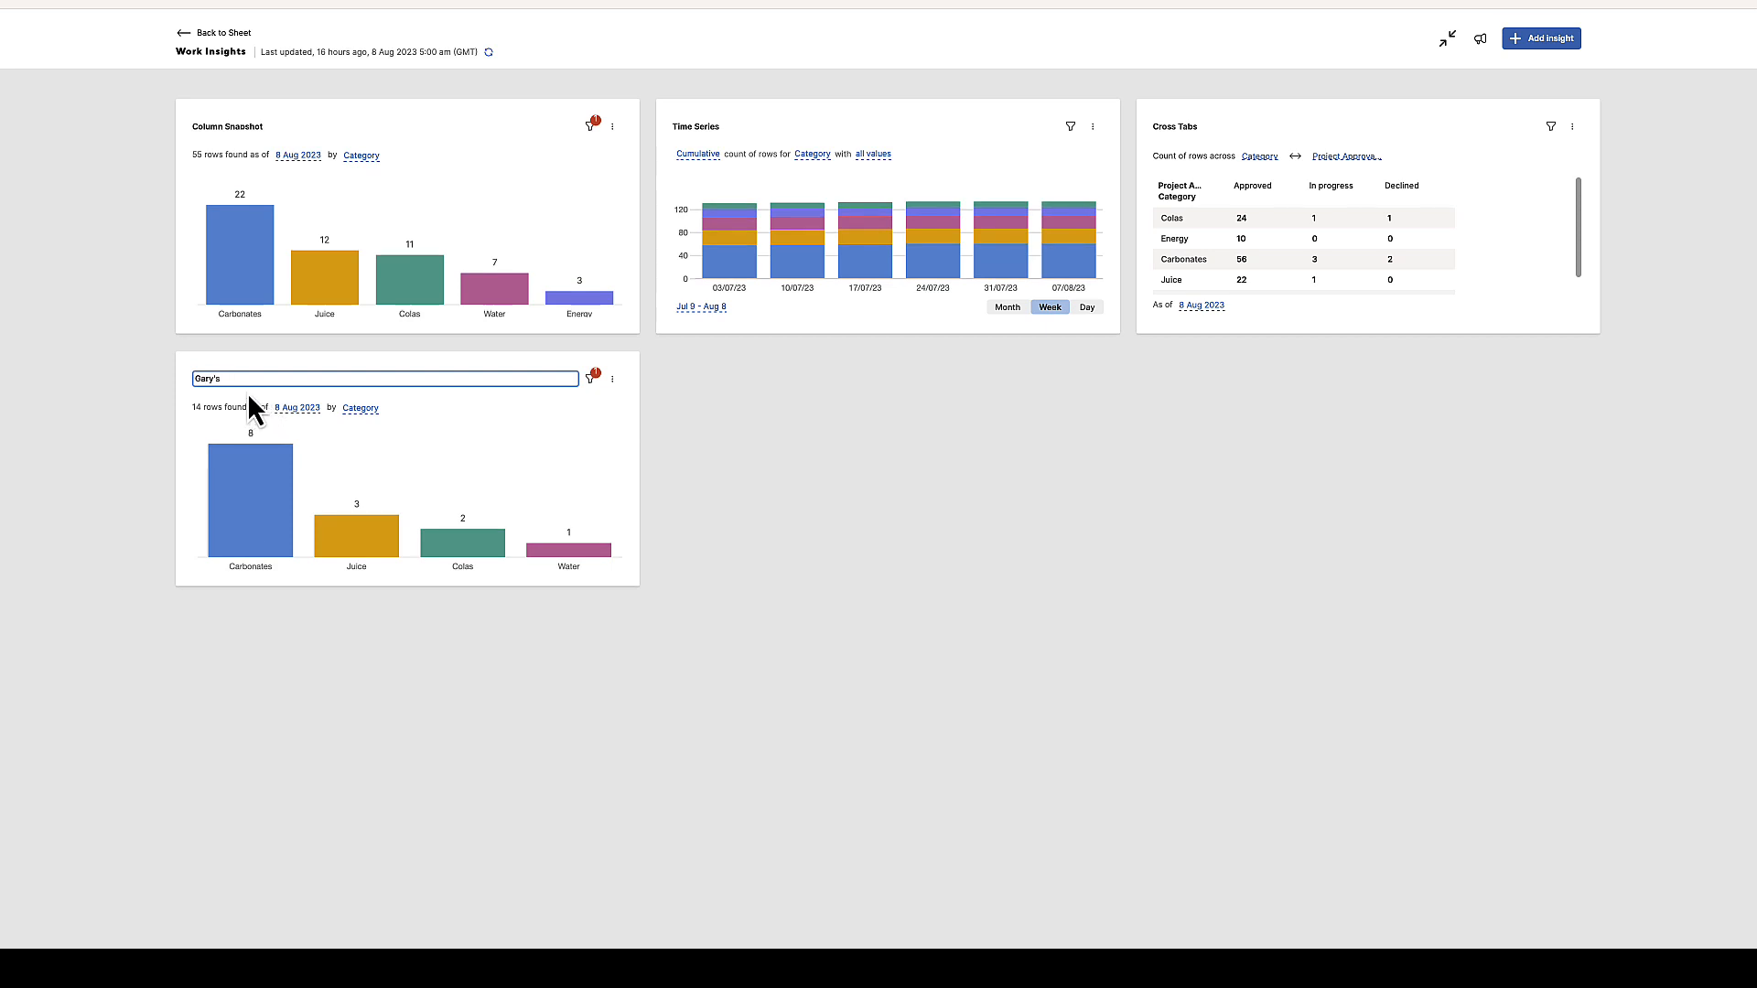
type("ry's project")
left_click(769, 606)
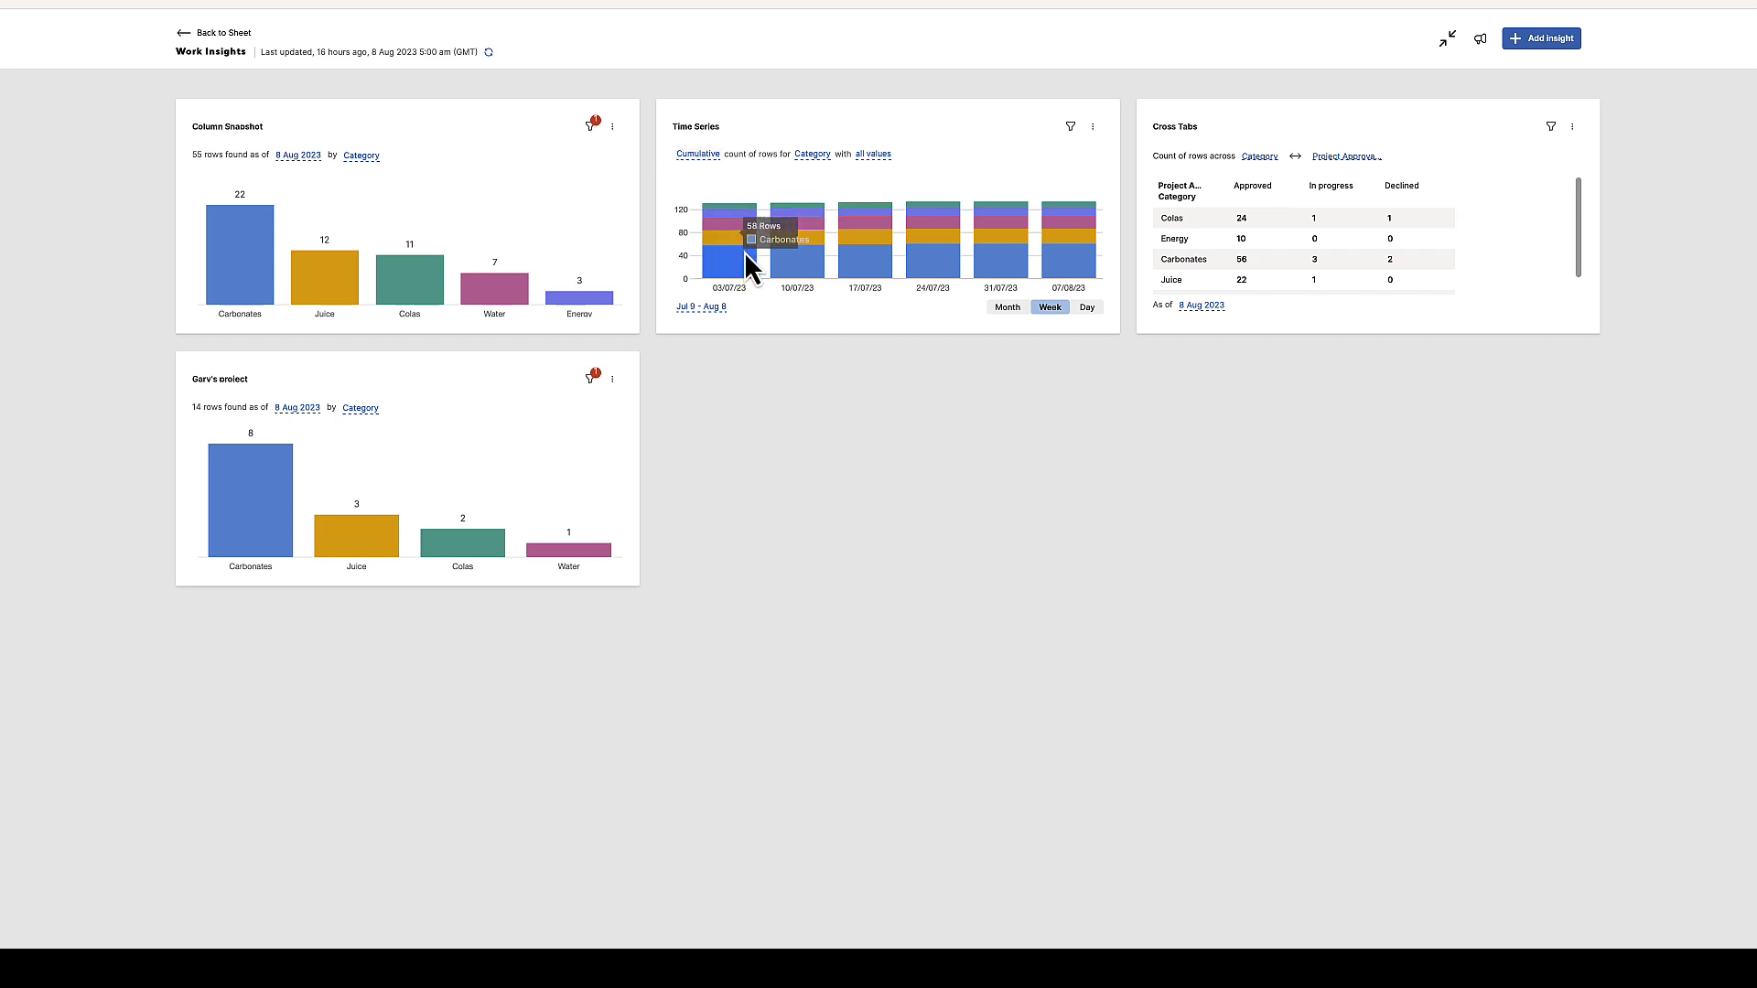
Switch the Time Series count to Newly-added, browse its value options, and return it to Cumulative
left_click(707, 153)
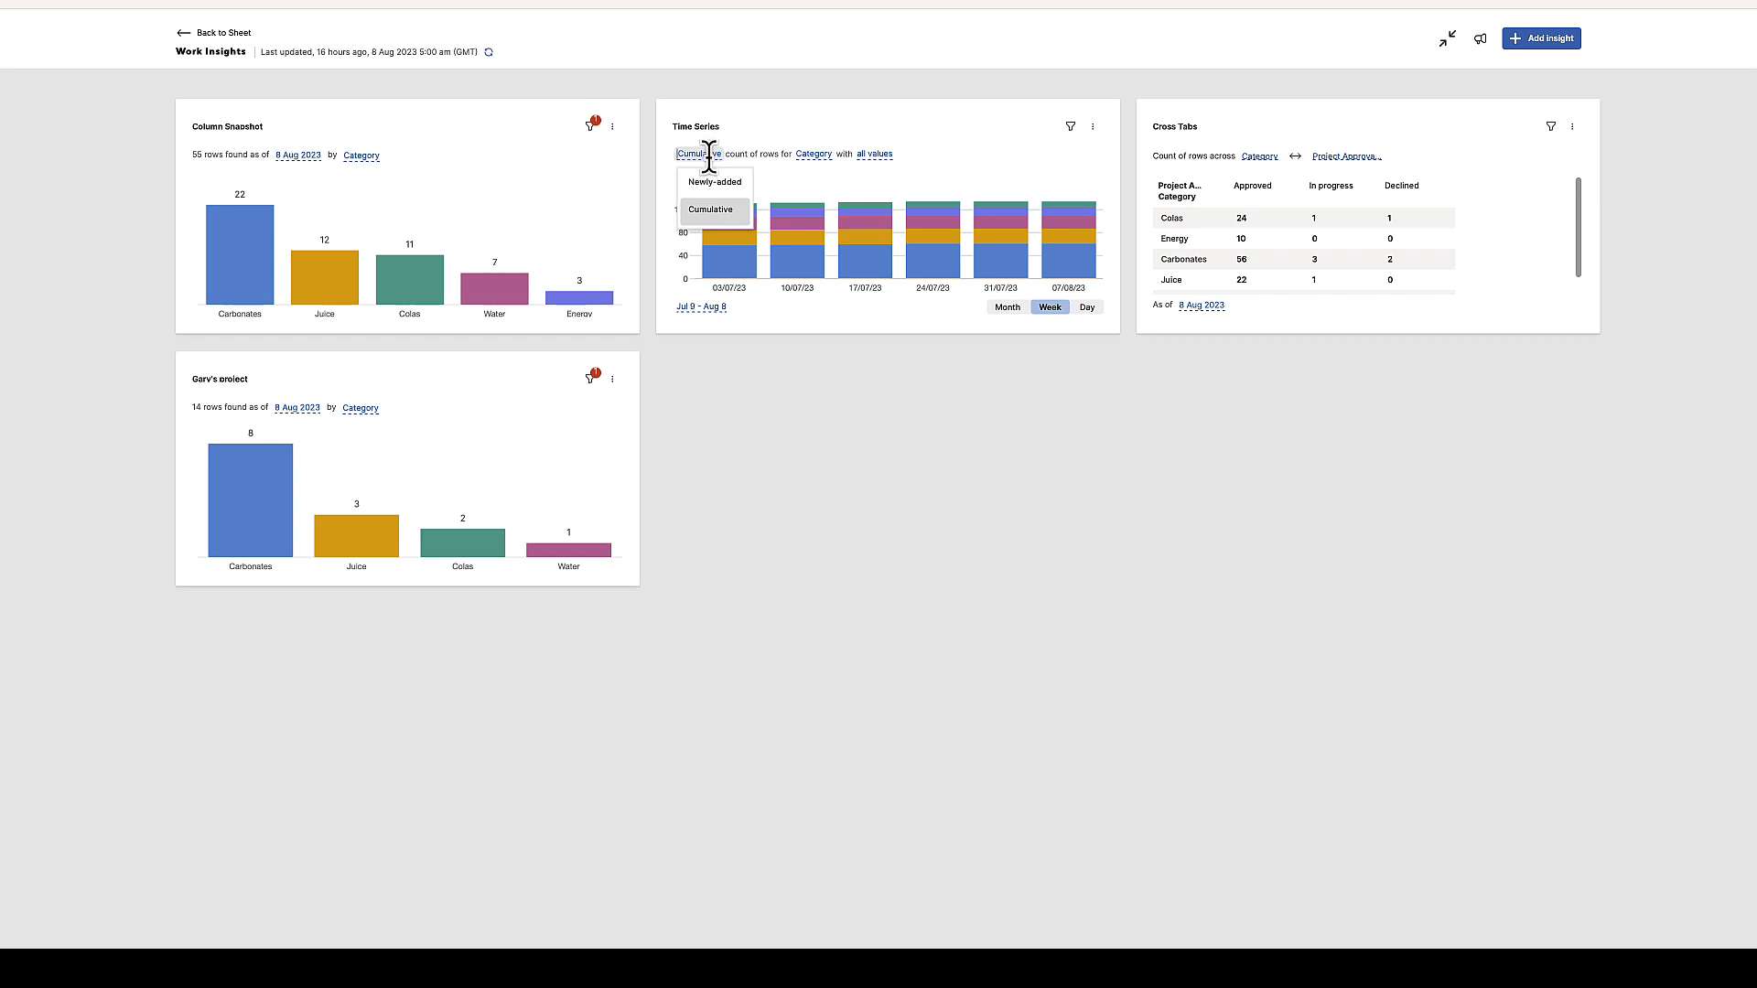
left_click(722, 180)
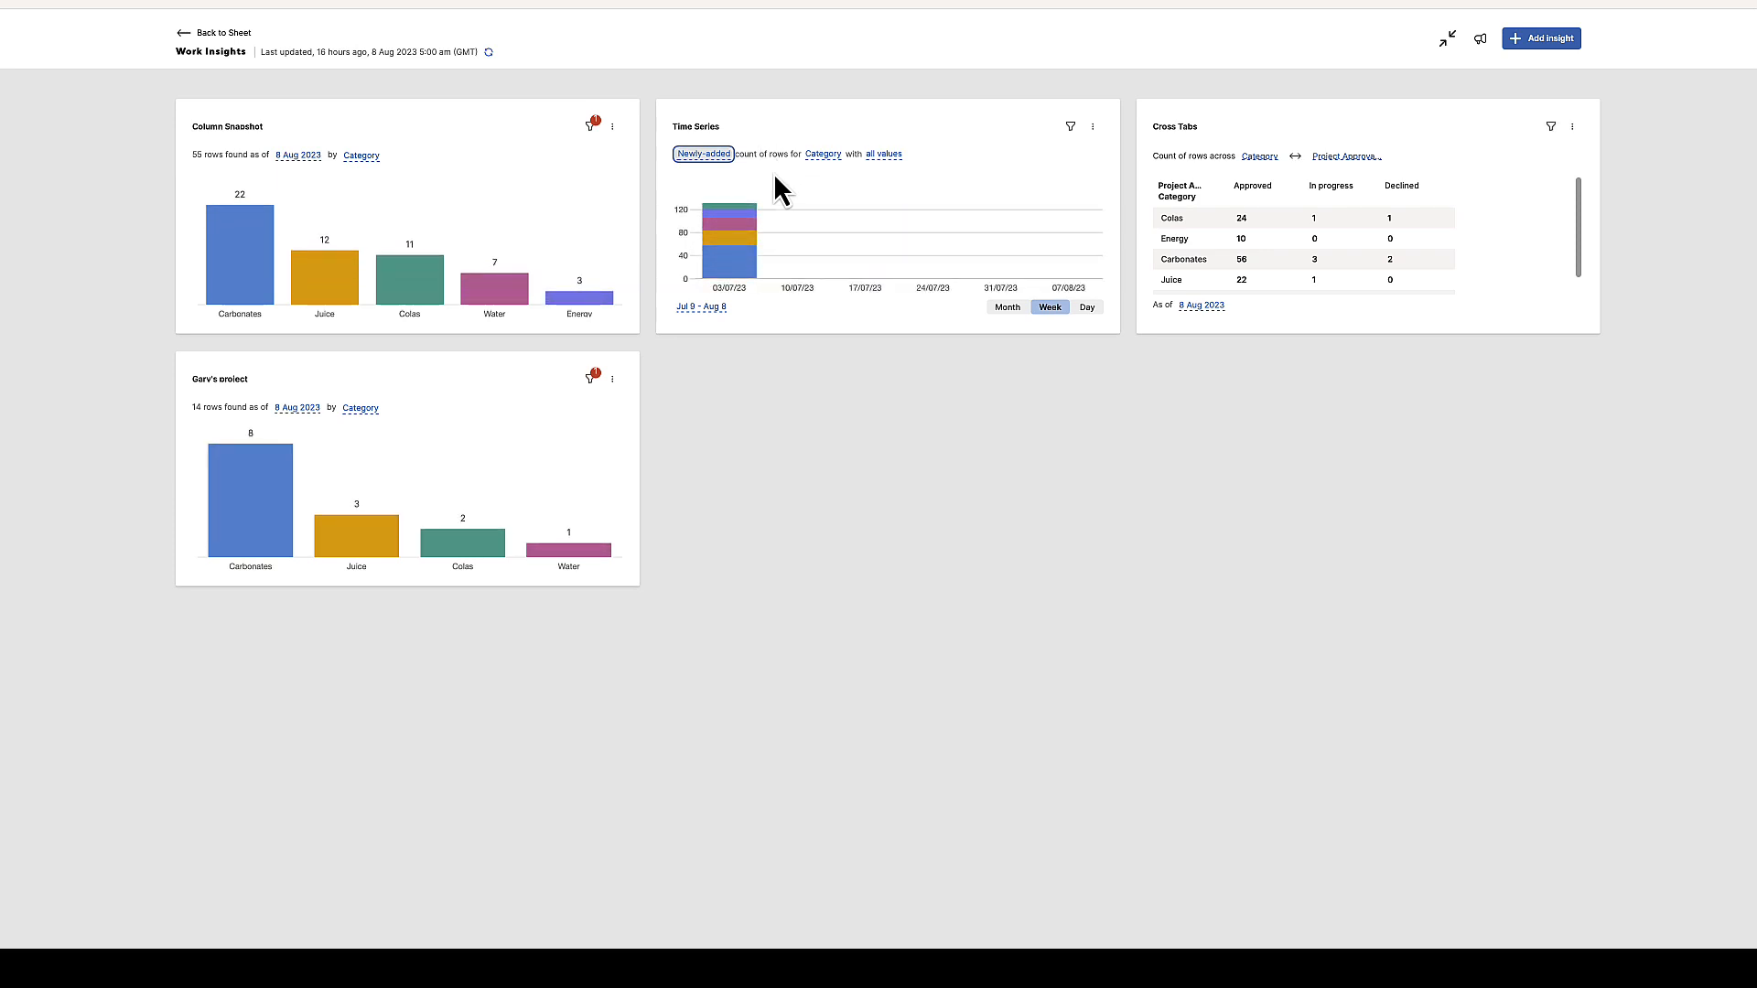
left_click(878, 161)
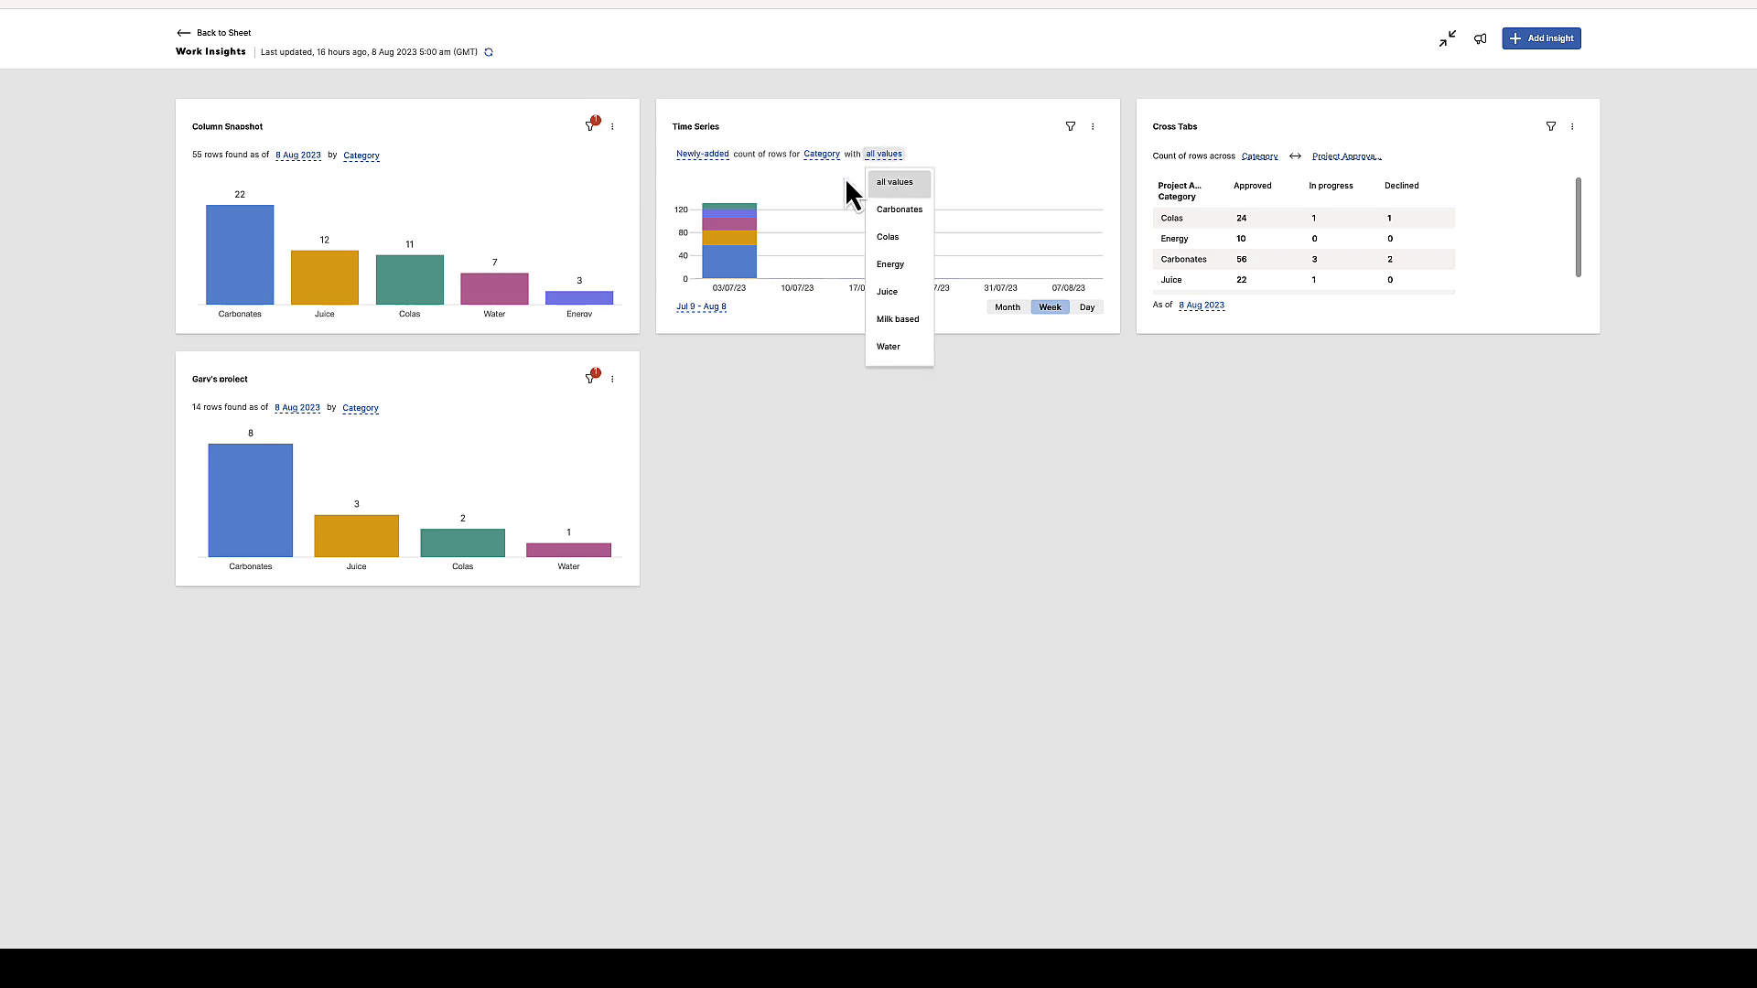
left_click(843, 178)
left_click(718, 157)
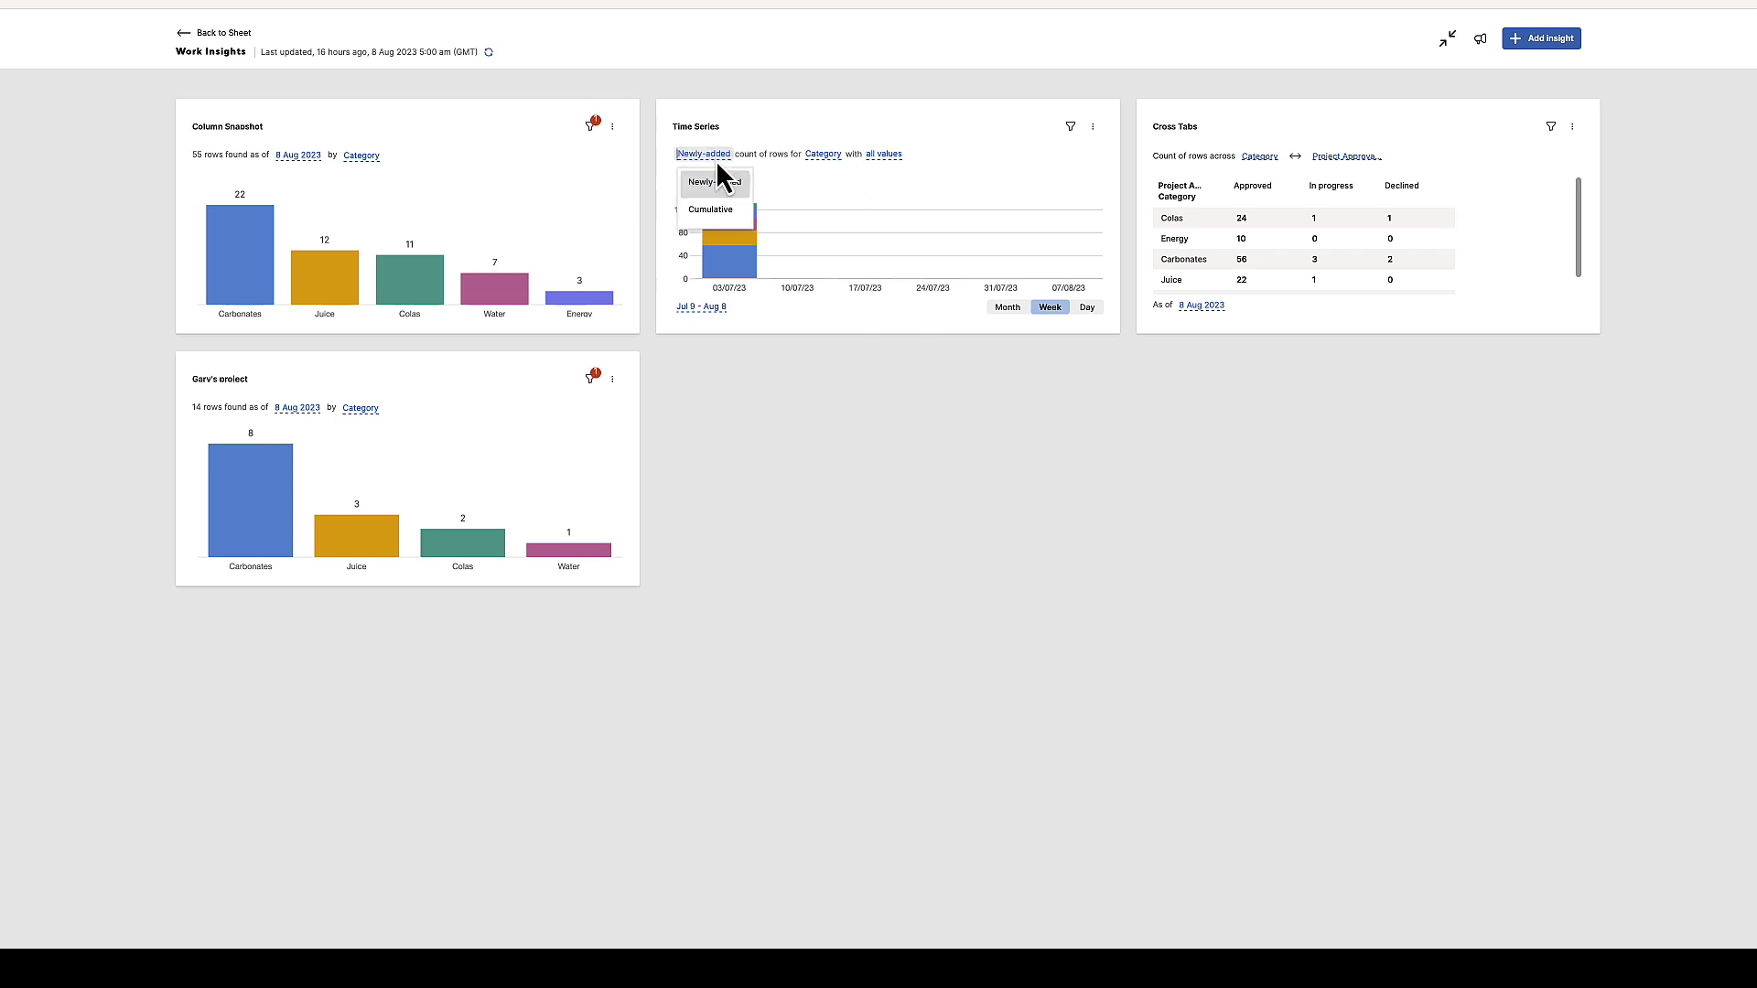
left_click(716, 203)
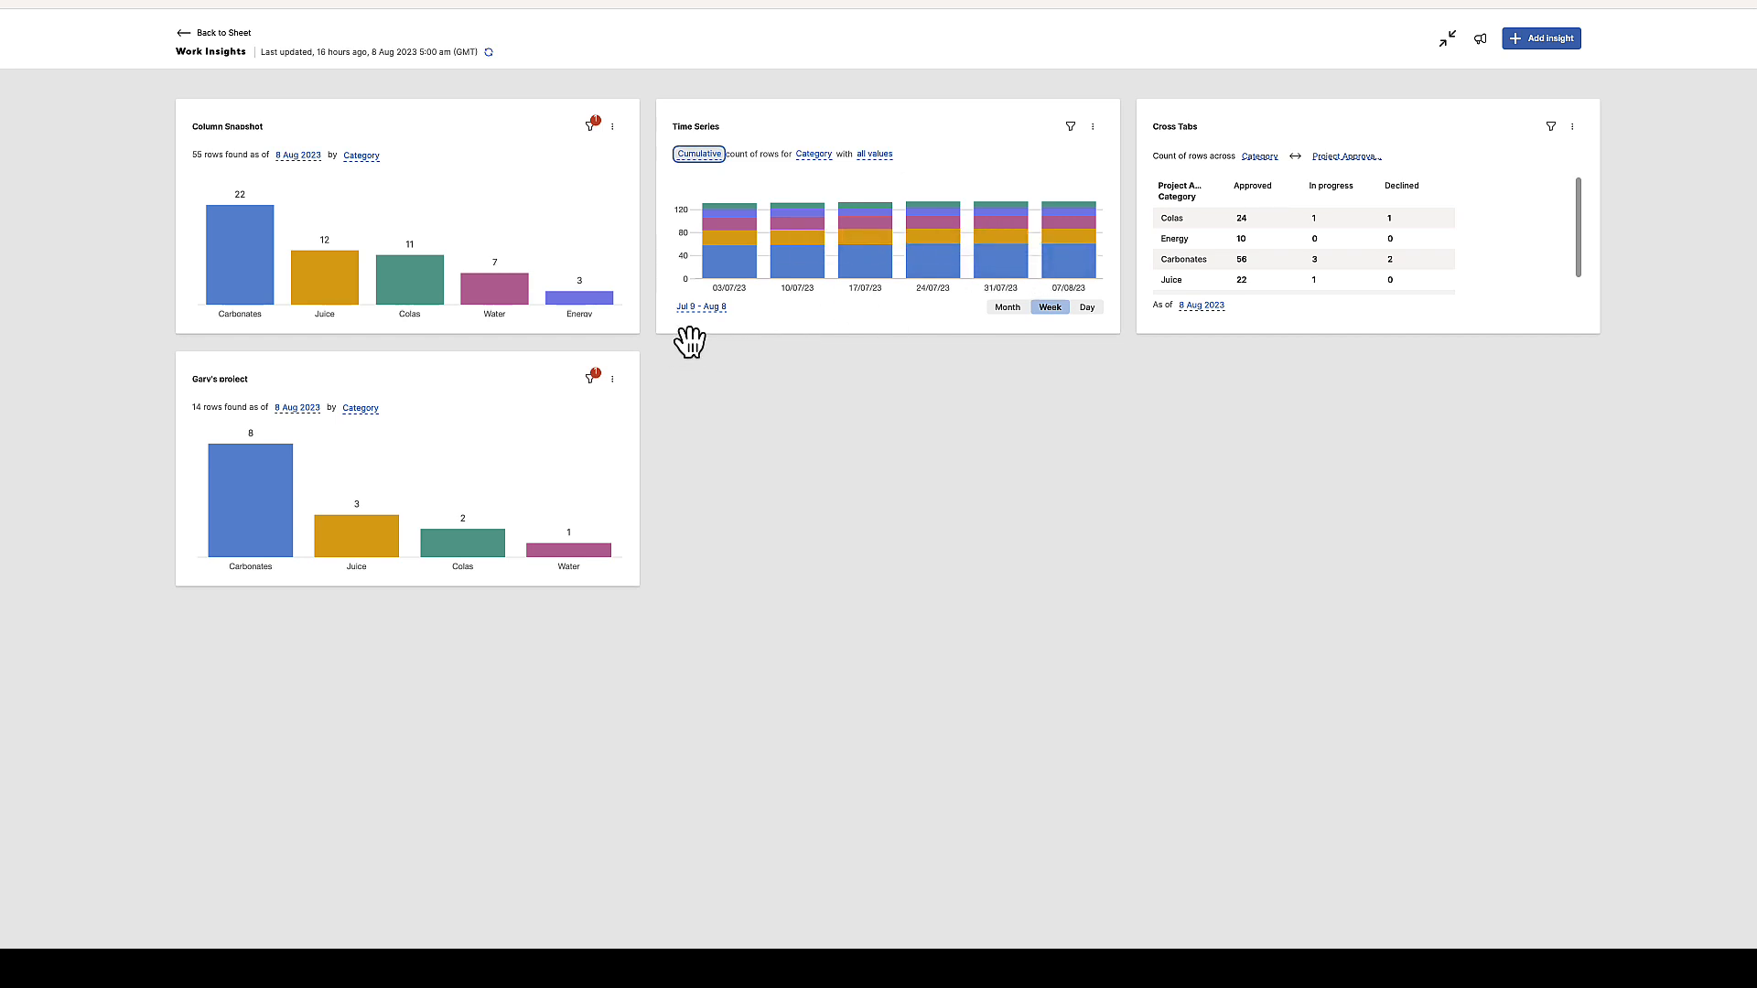
Set the Time Series interval to Day and scroll along its timeline
left_click(1010, 308)
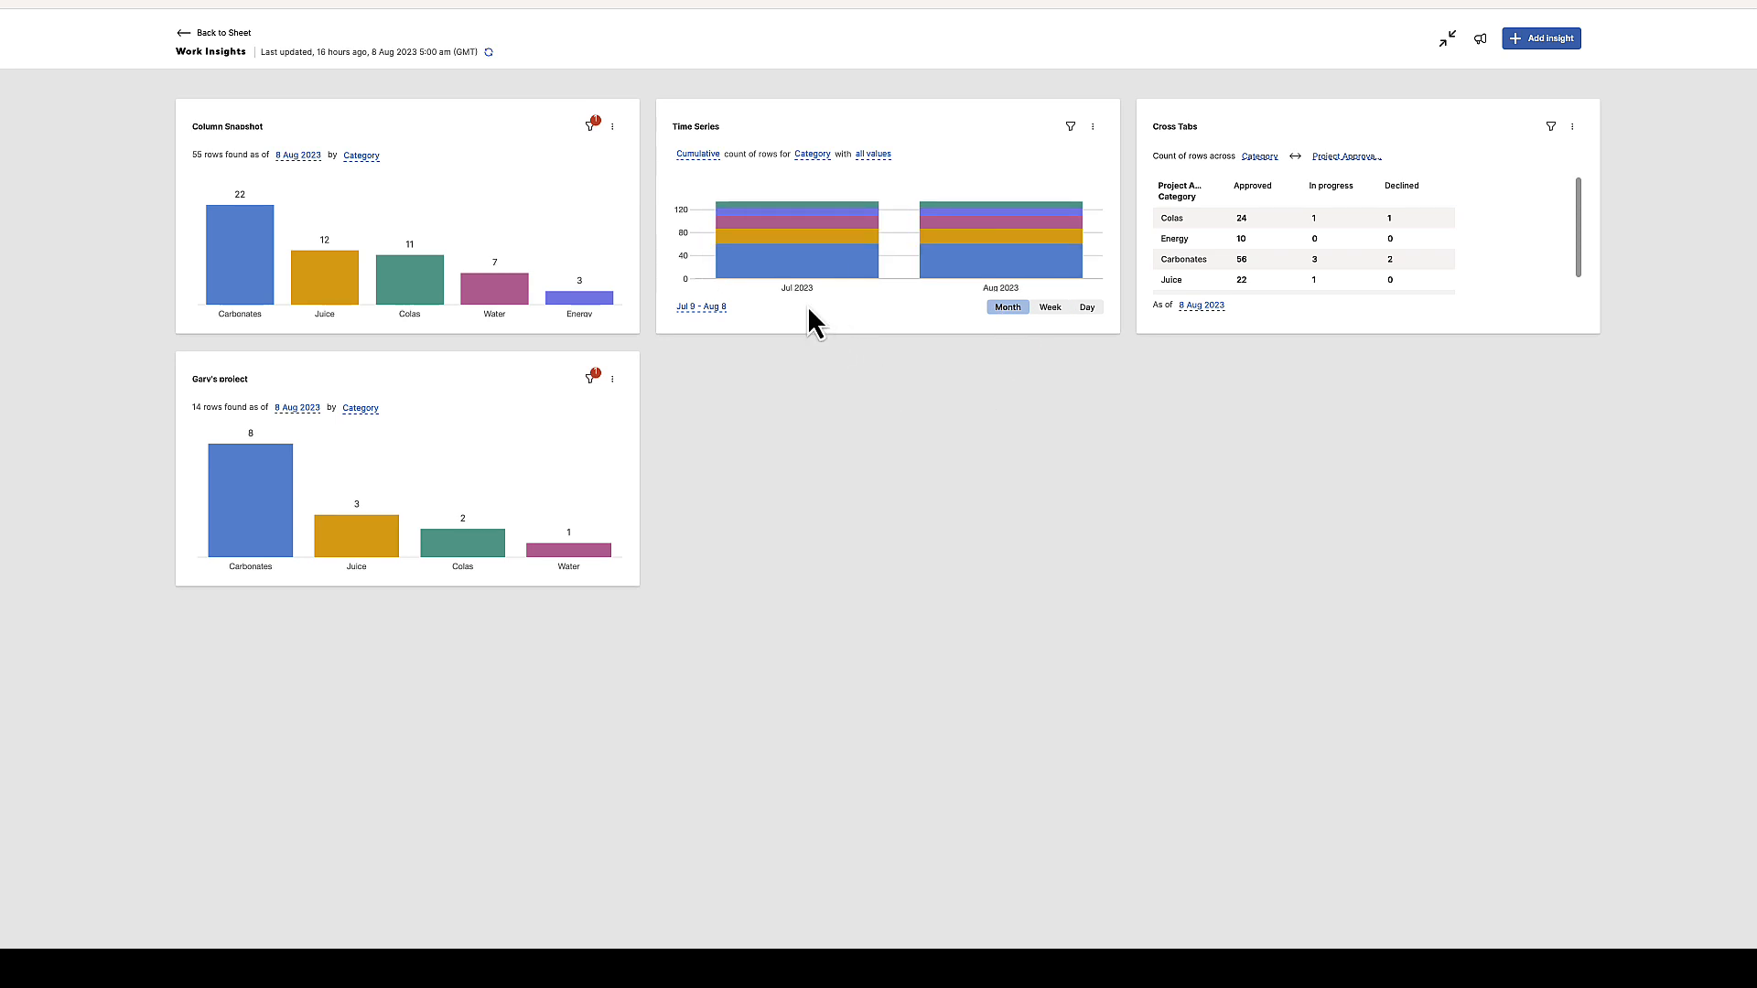
left_click(1087, 307)
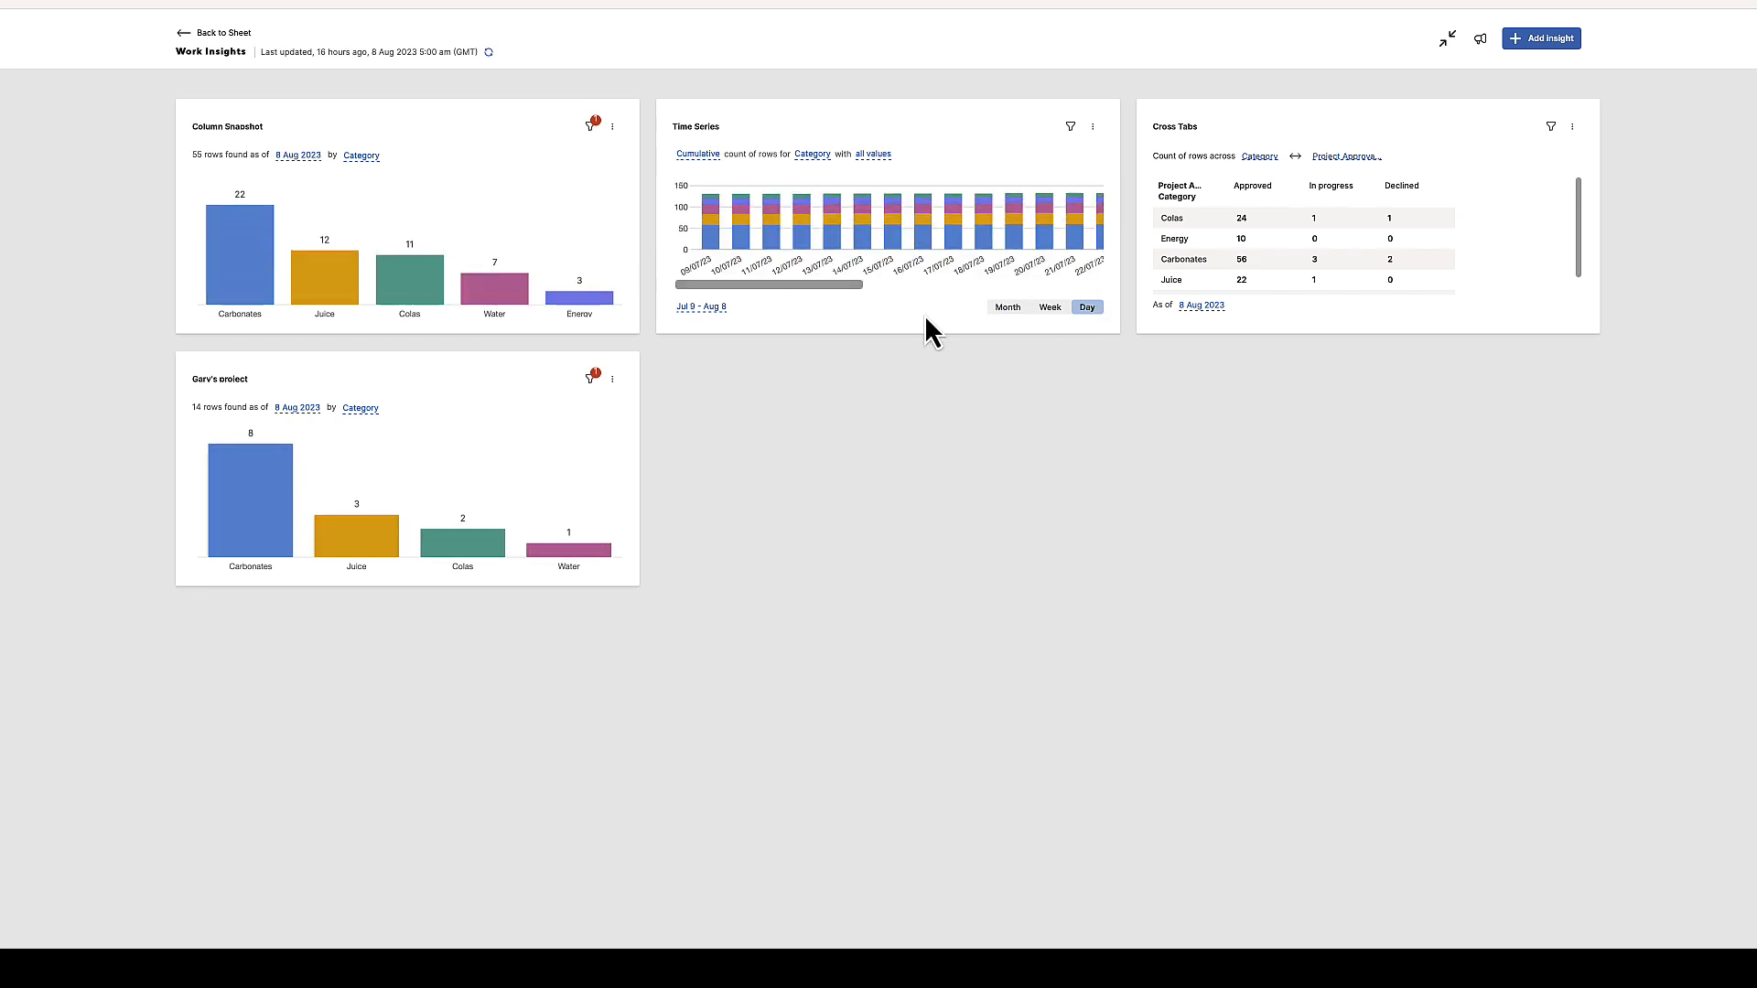
left_click_drag(849, 287, 811, 282)
Set the Cross Tabs chart to count rows across Brand Manager and Category
left_click(1269, 153)
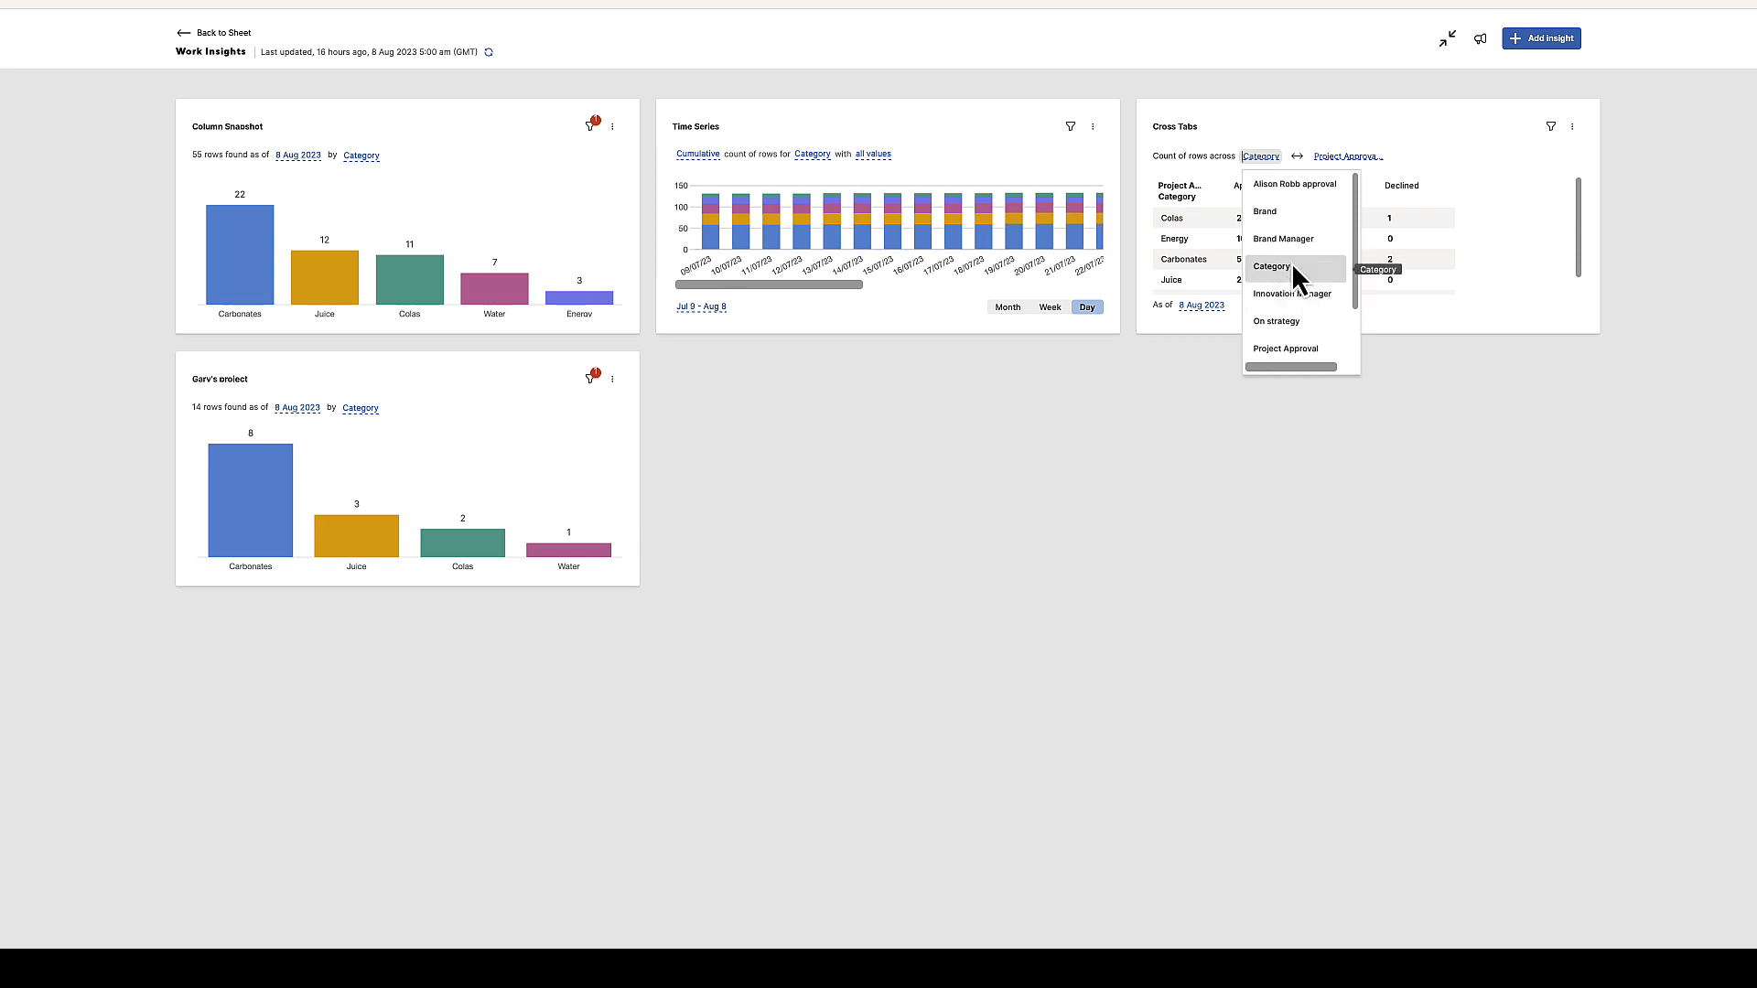
left_click(1286, 239)
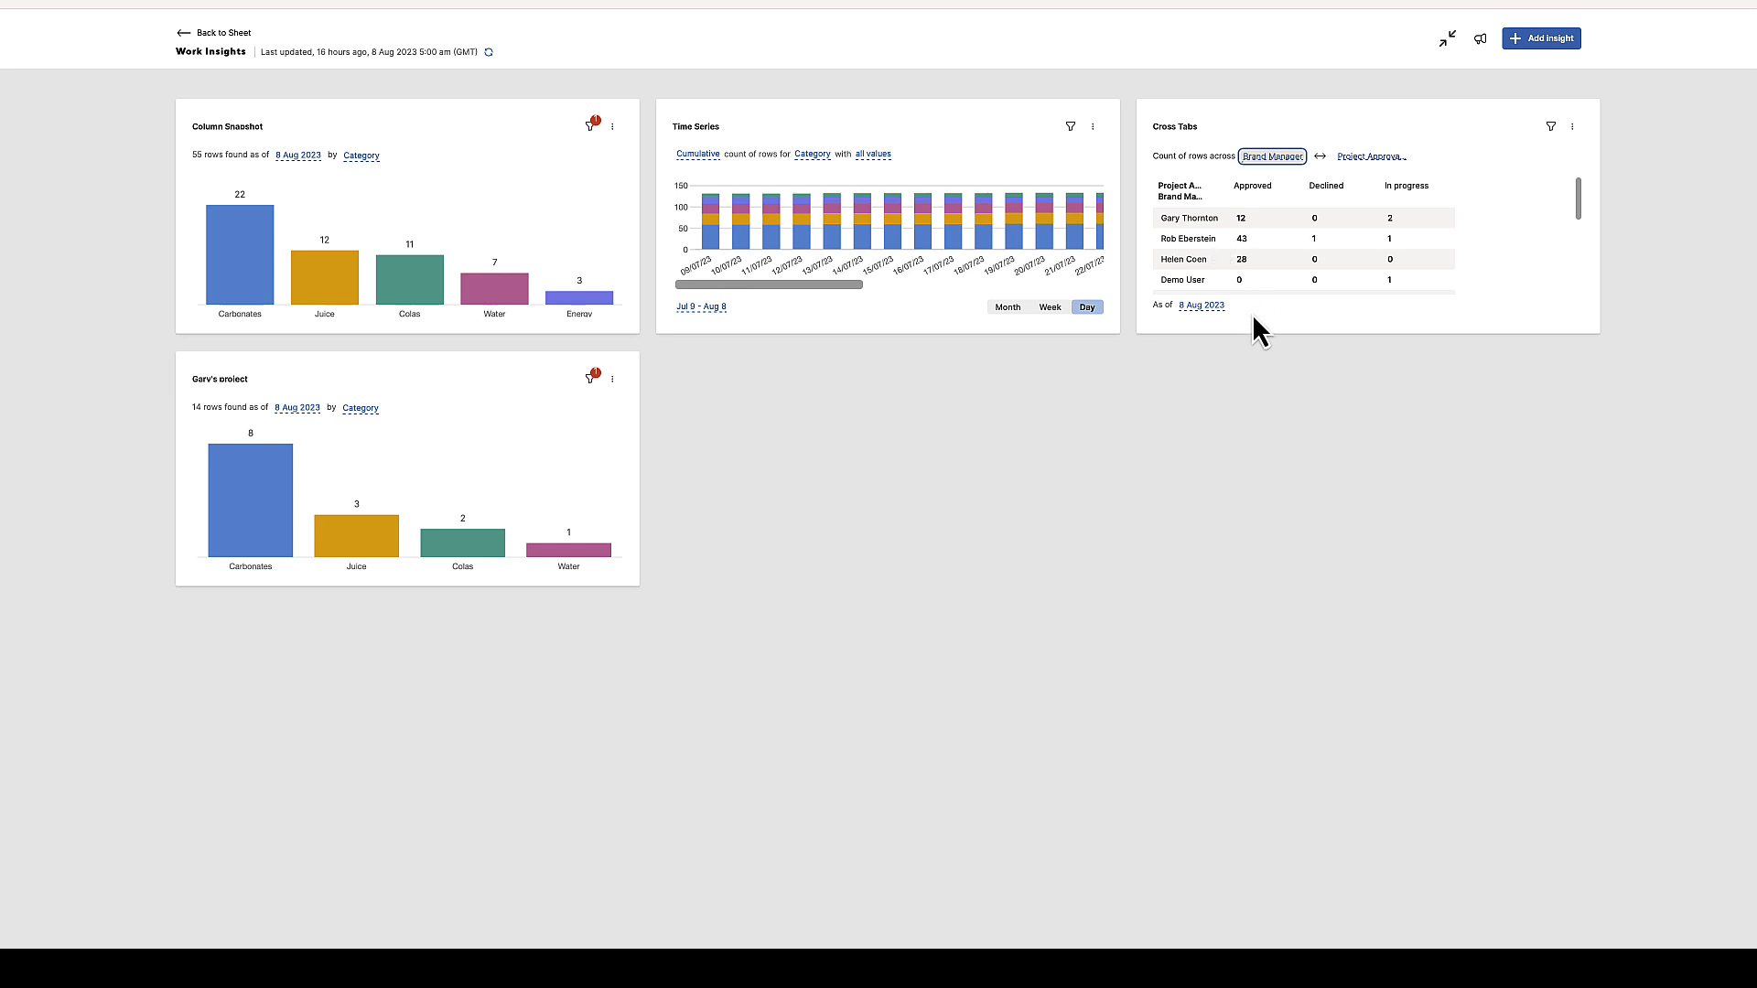
left_click(1388, 156)
left_click(1399, 265)
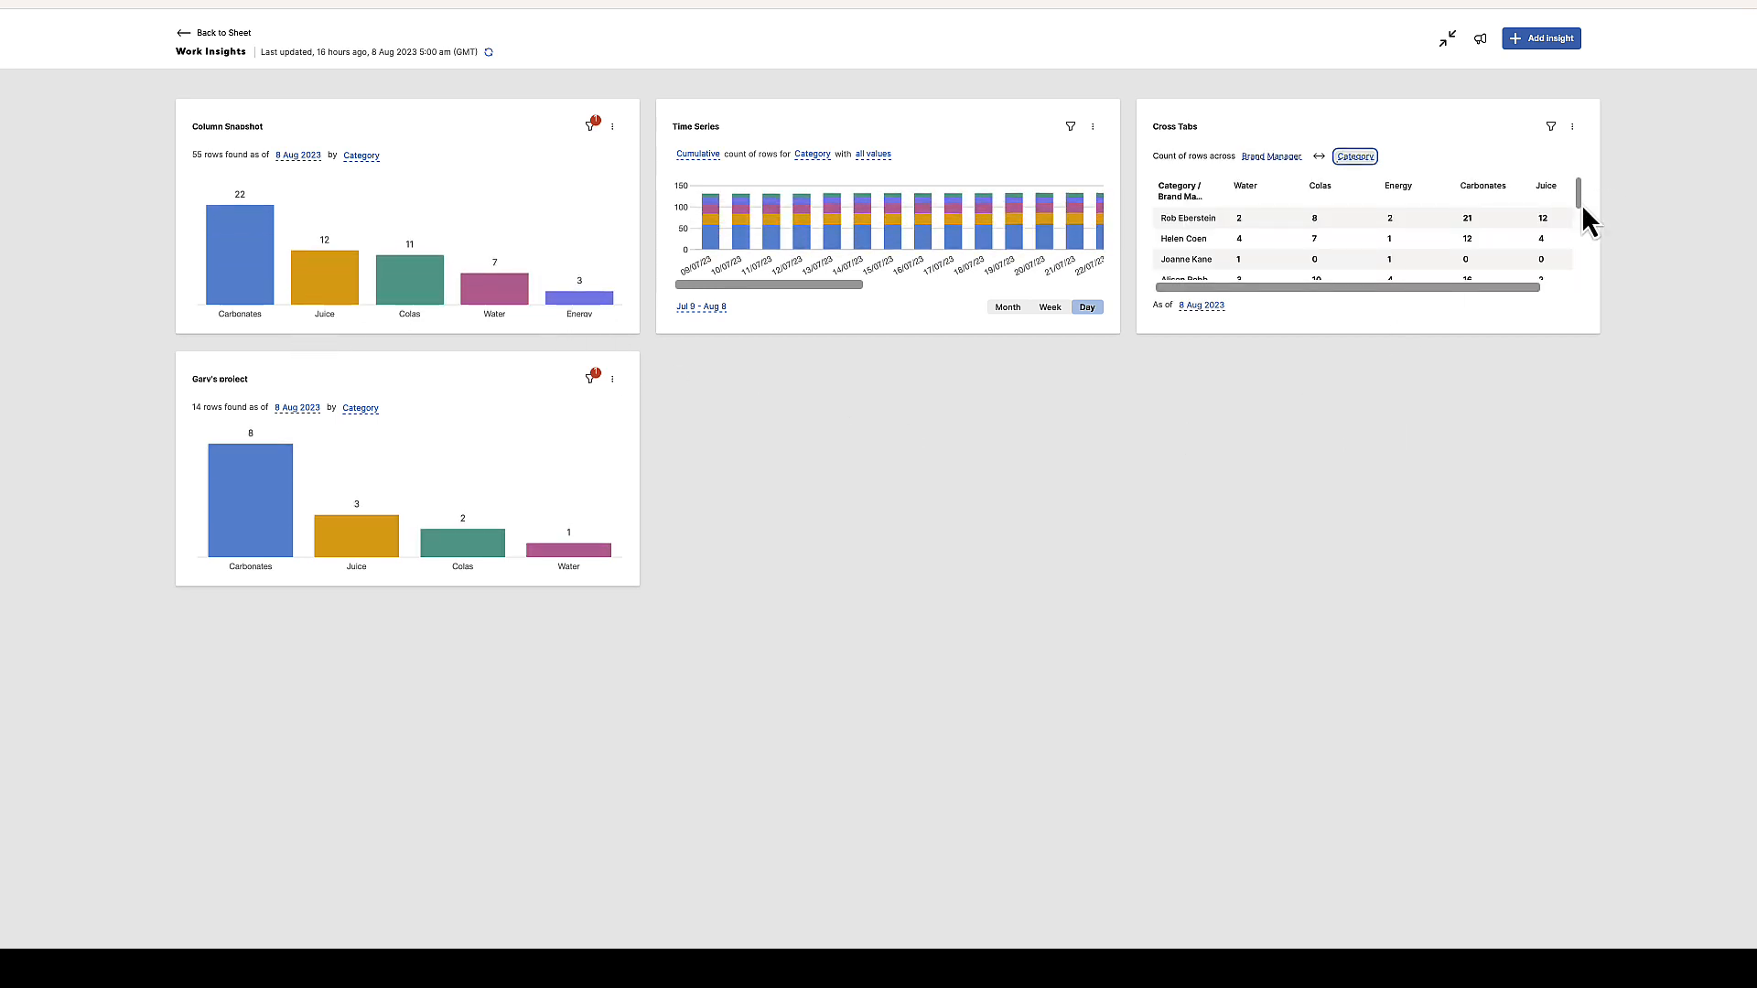
Scroll through the Cross Tabs table and inspect its as-of date calendar
mouse_move(1582, 203)
left_mouse_down()
mouse_move(1594, 289)
mouse_move(1569, 180)
left_mouse_up()
scroll(1523, 288, "right", 1)
scroll(1524, 287, "left", 1)
left_click(1206, 309)
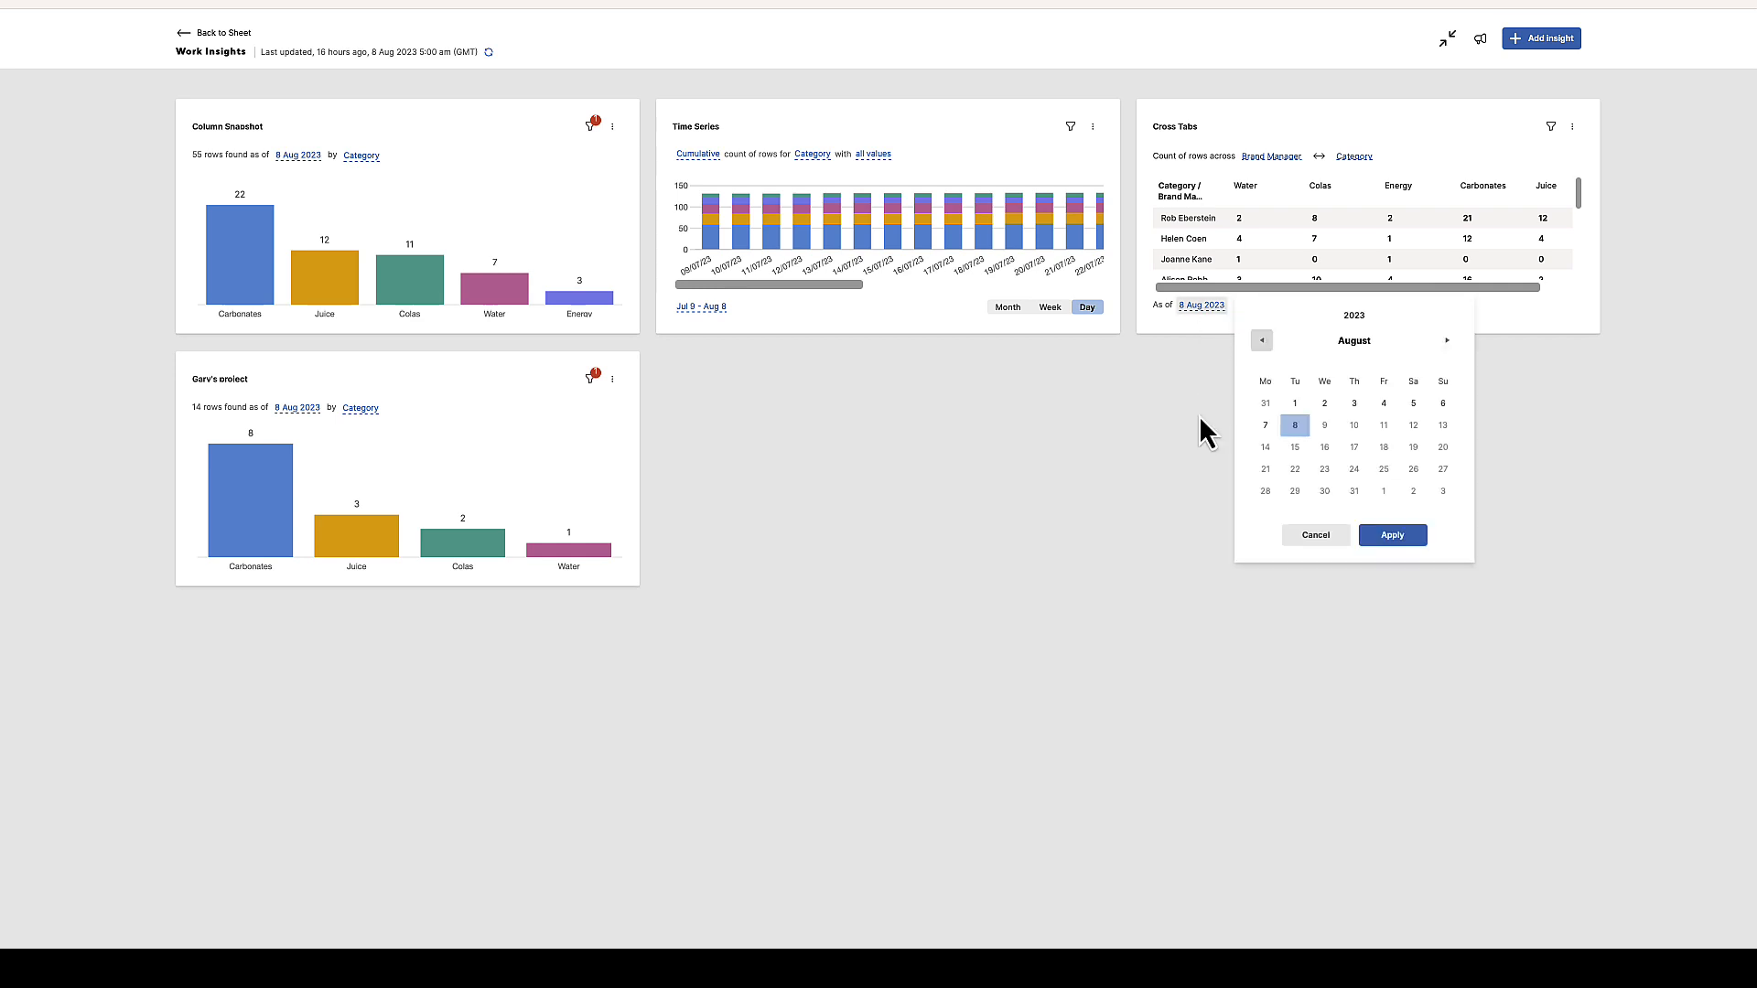
key("Escape")
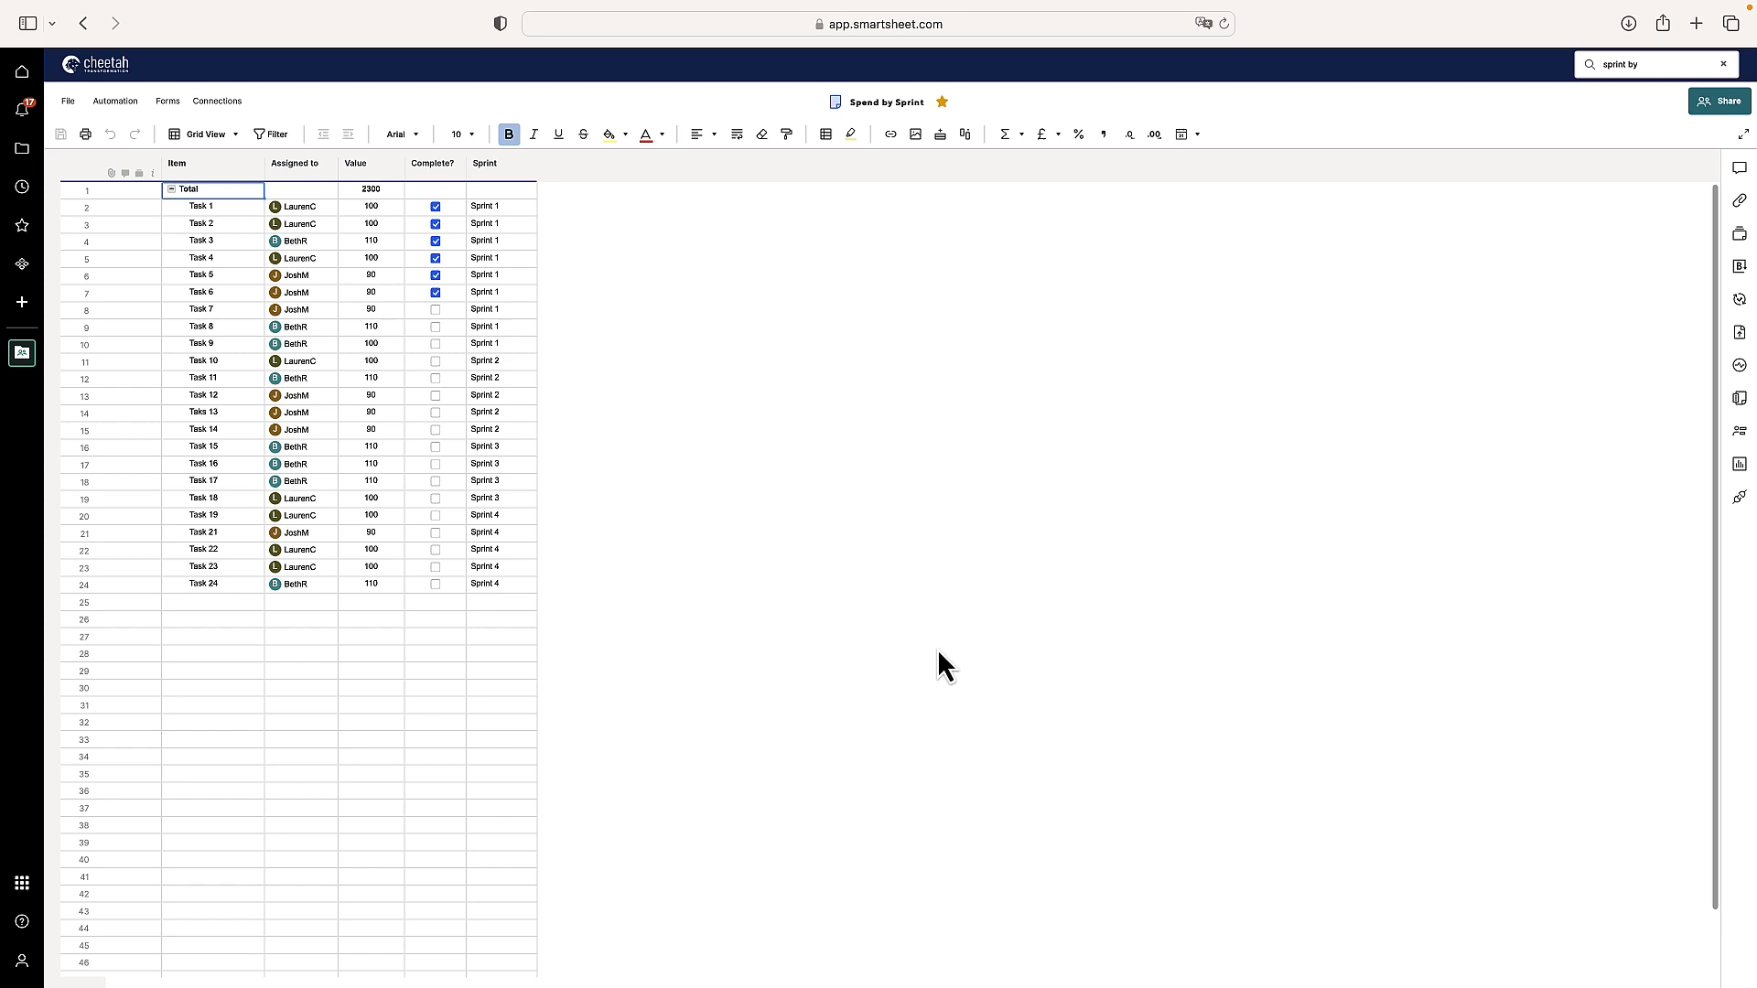
Open Work Insights for the Speed by Sprint sheet and expand it to the full view
left_click(1739, 465)
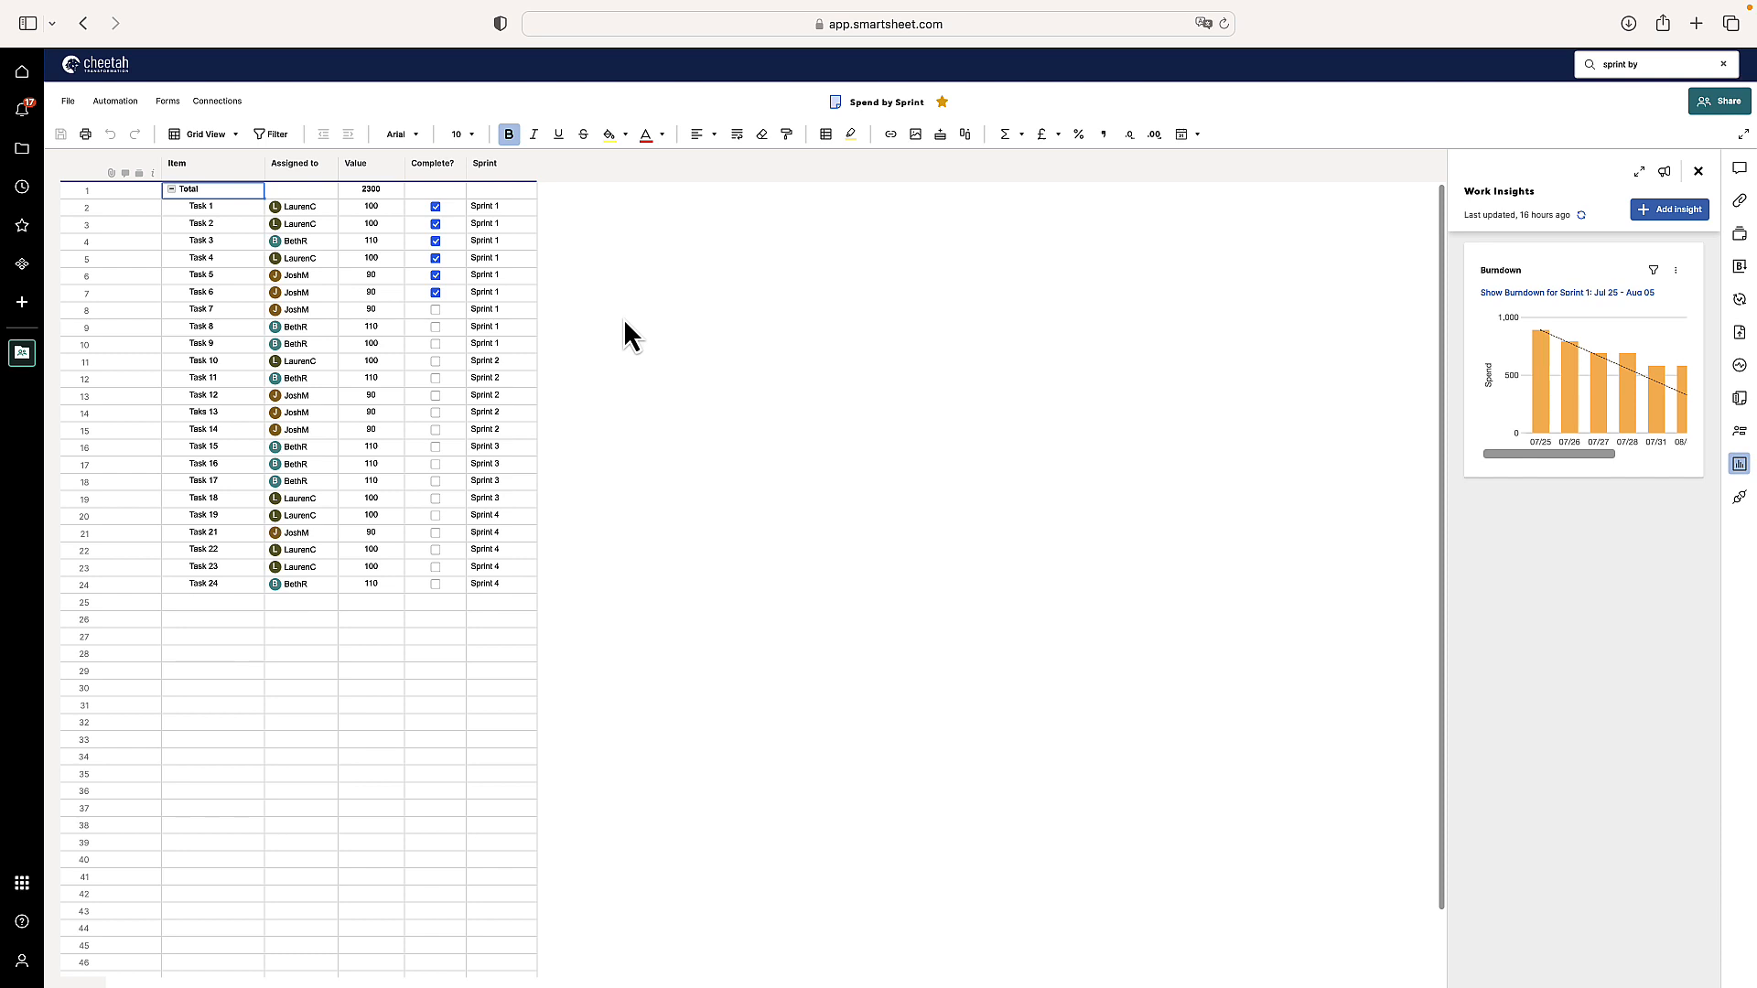
left_click(1640, 174)
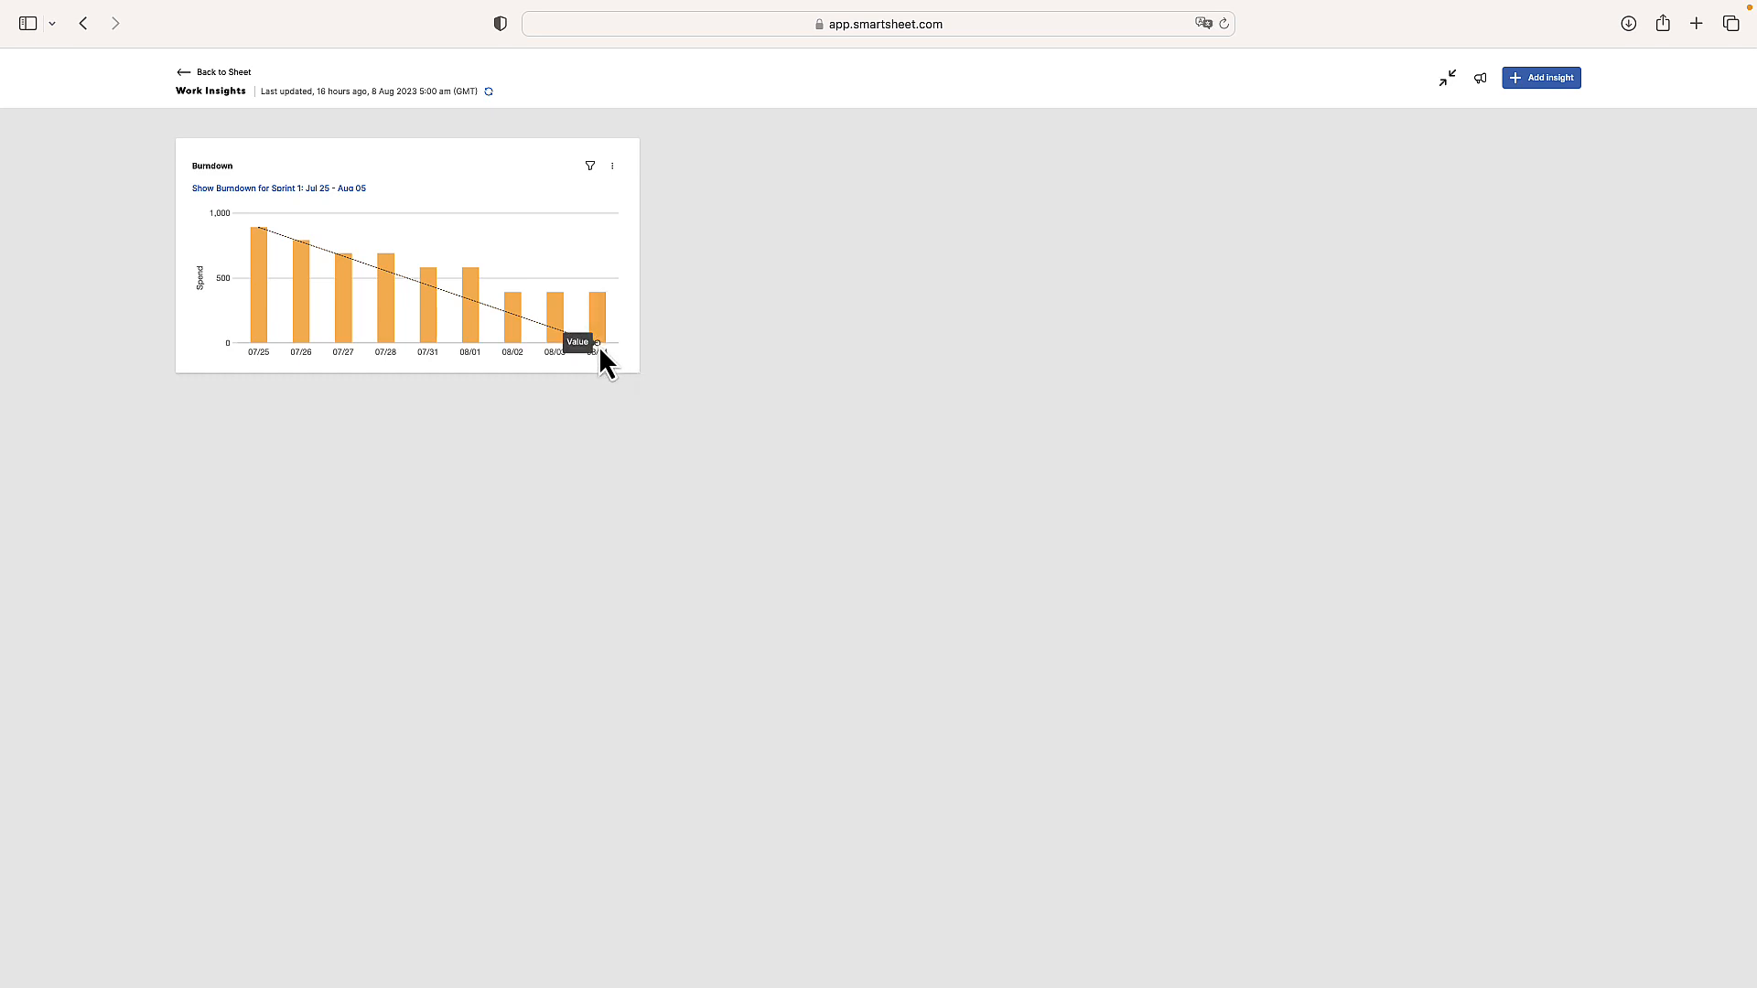
Open the Burndown chart's configuration, add a filter, and review its available fields before closing the panel
mouse_move(599, 346)
left_click(613, 170)
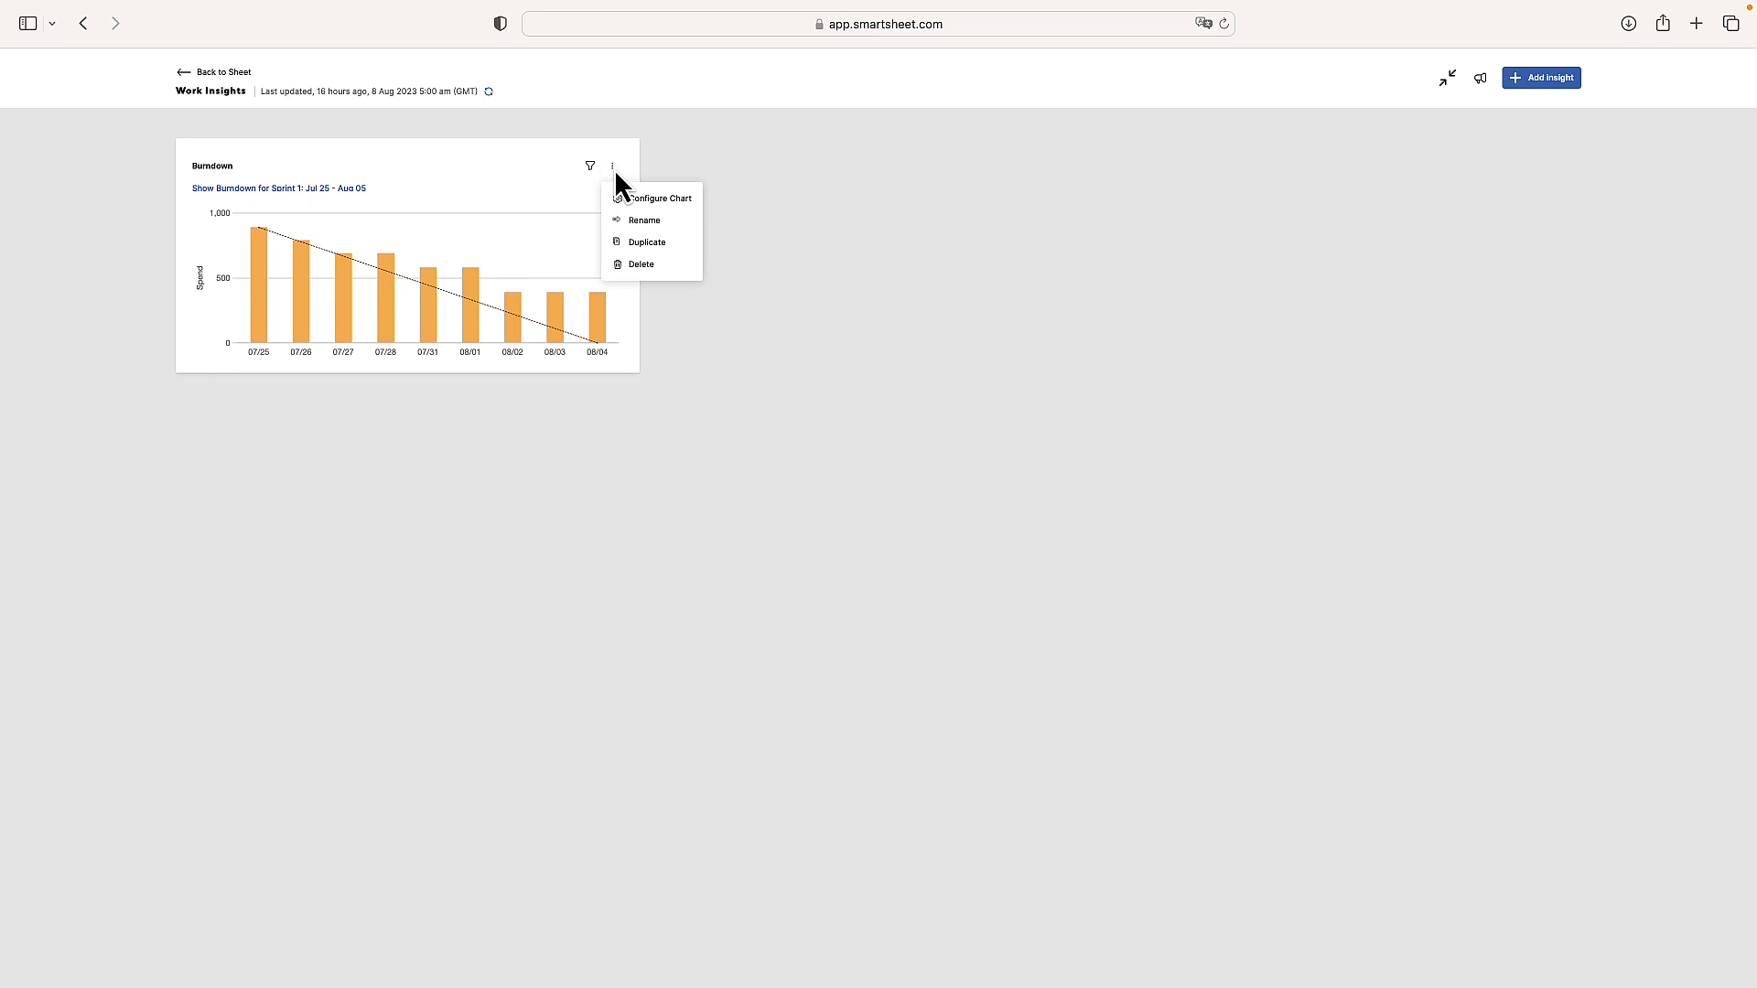
left_click(675, 201)
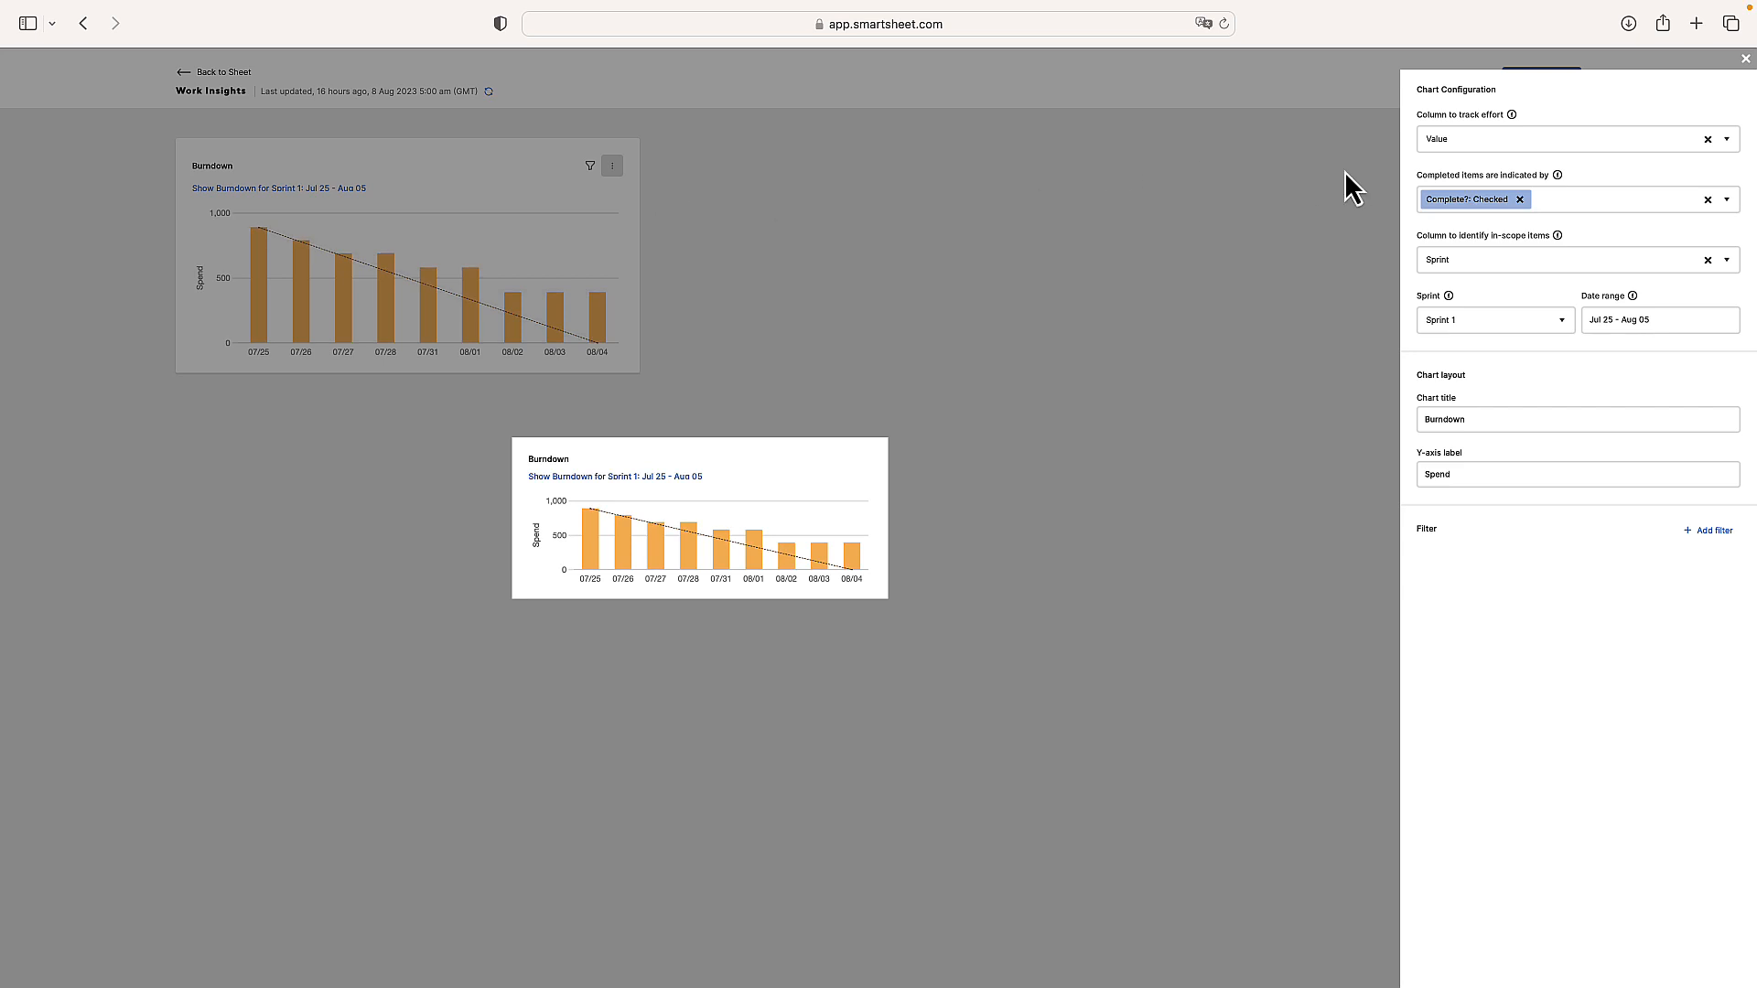
key("Tab")
left_click(1700, 531)
left_click(1700, 549)
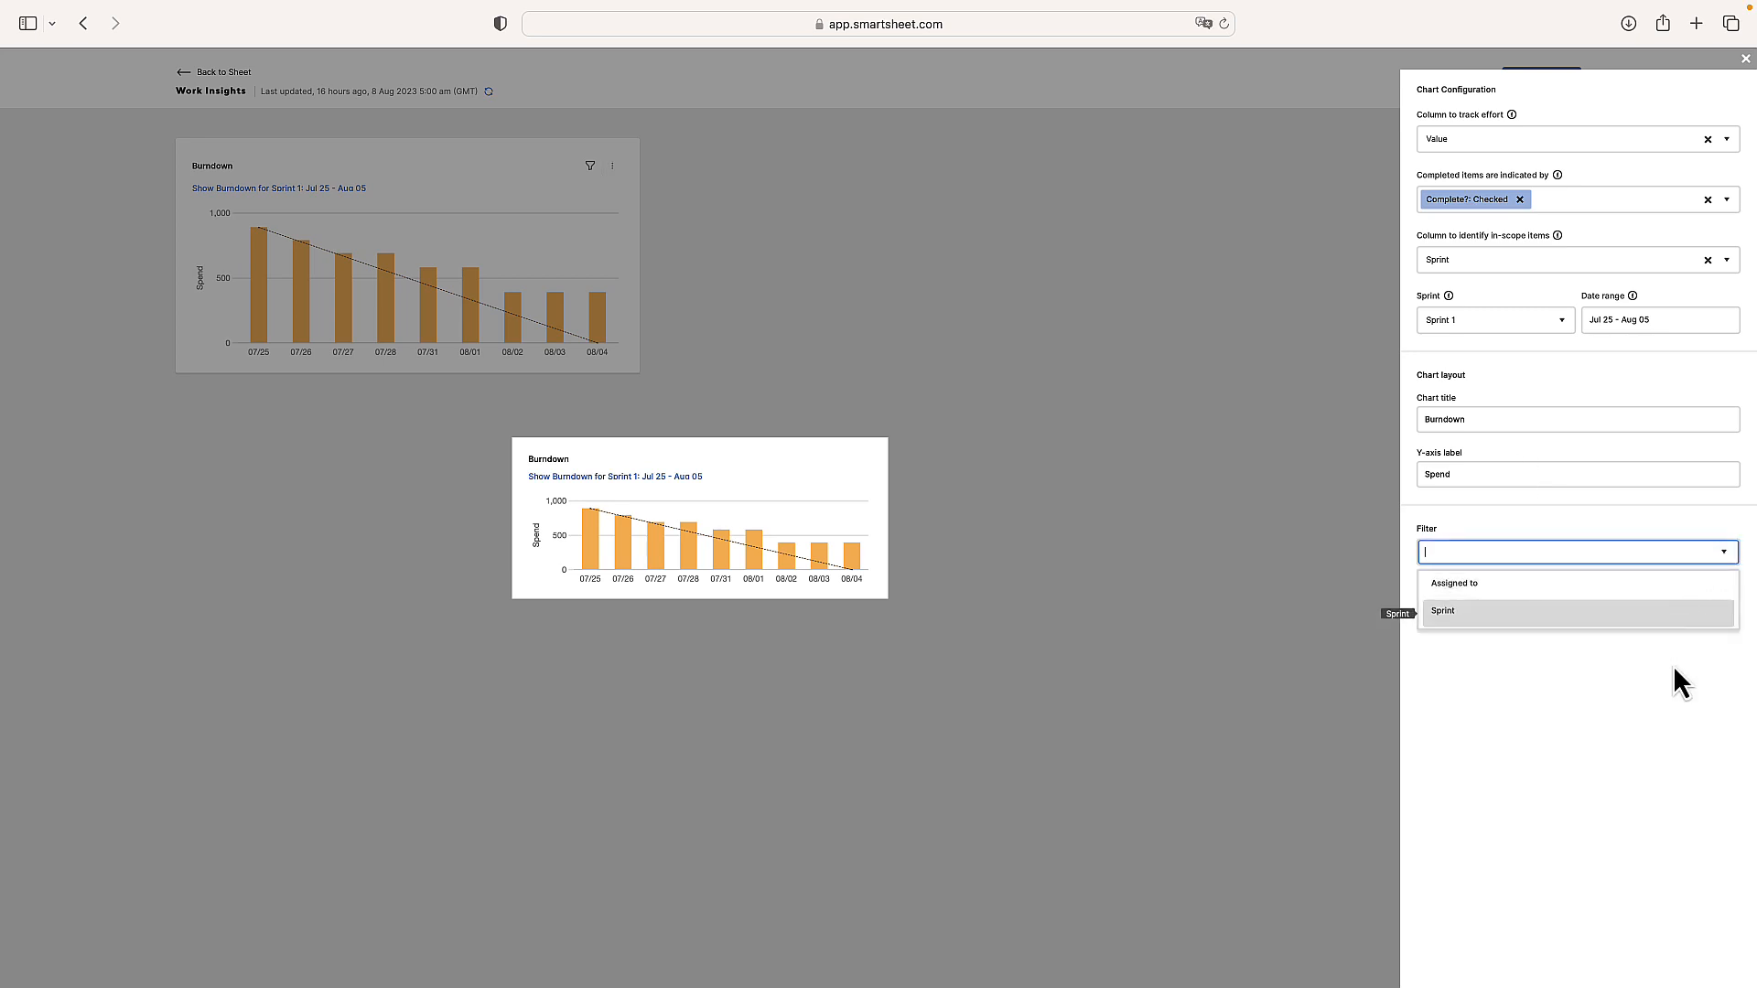
key("Up")
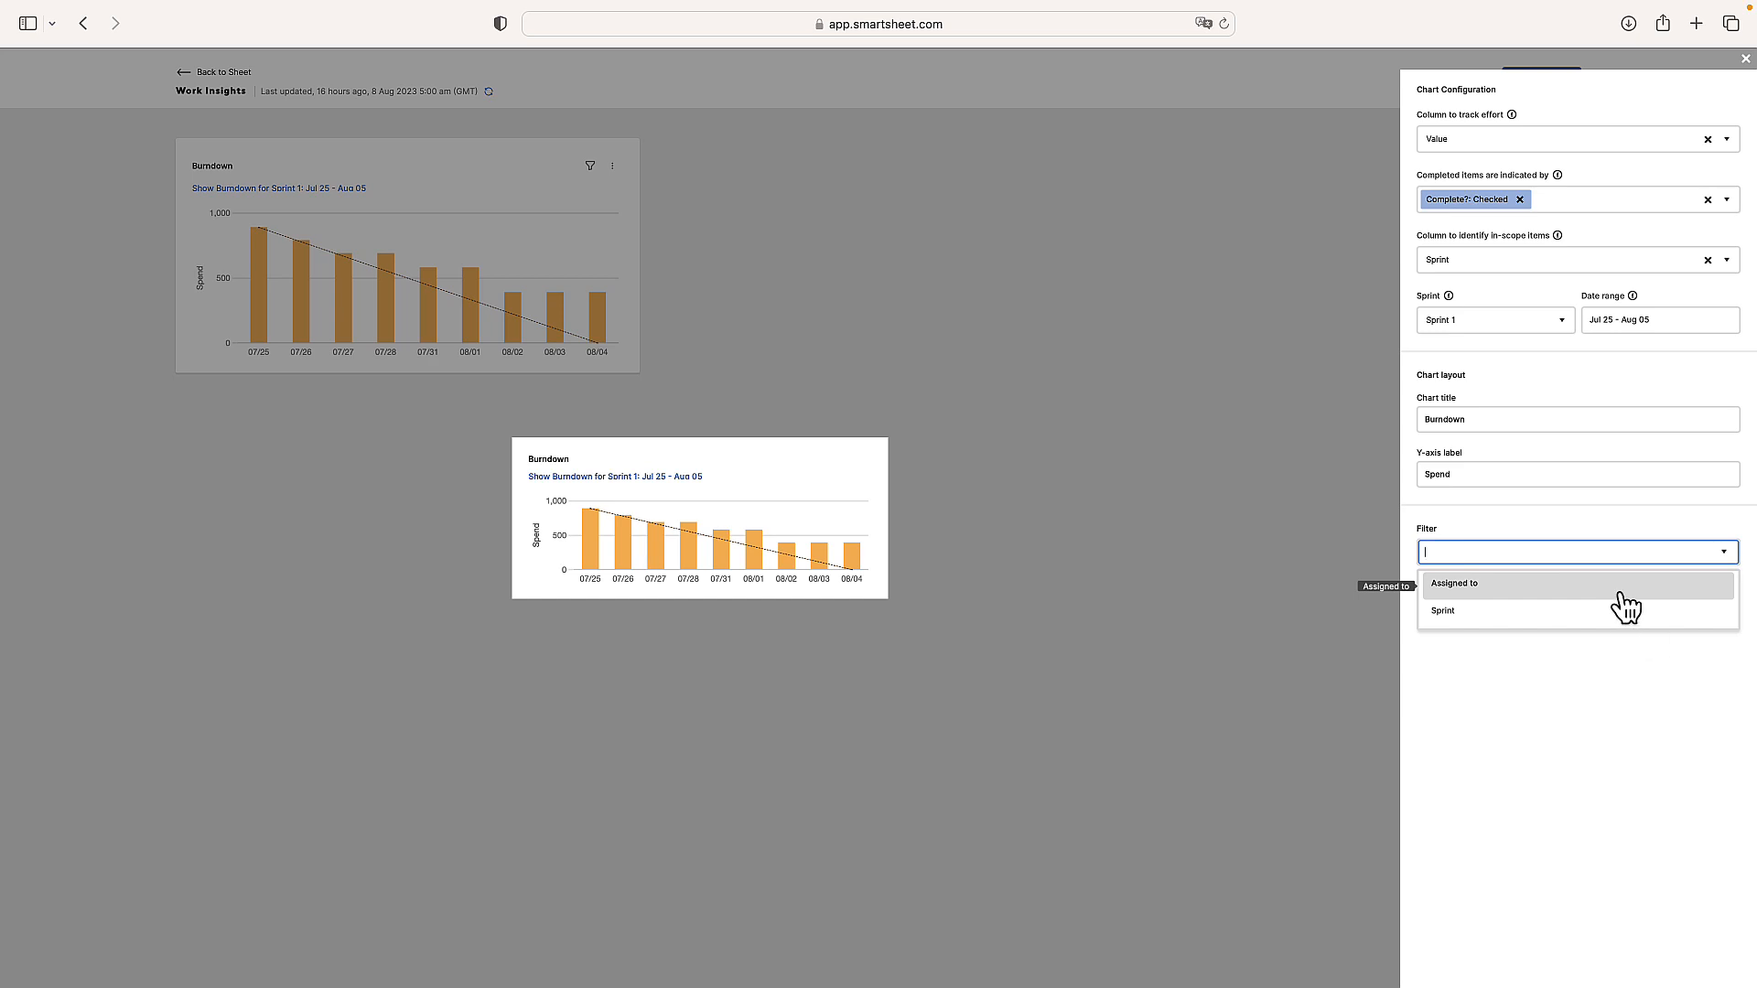
left_click(1633, 697)
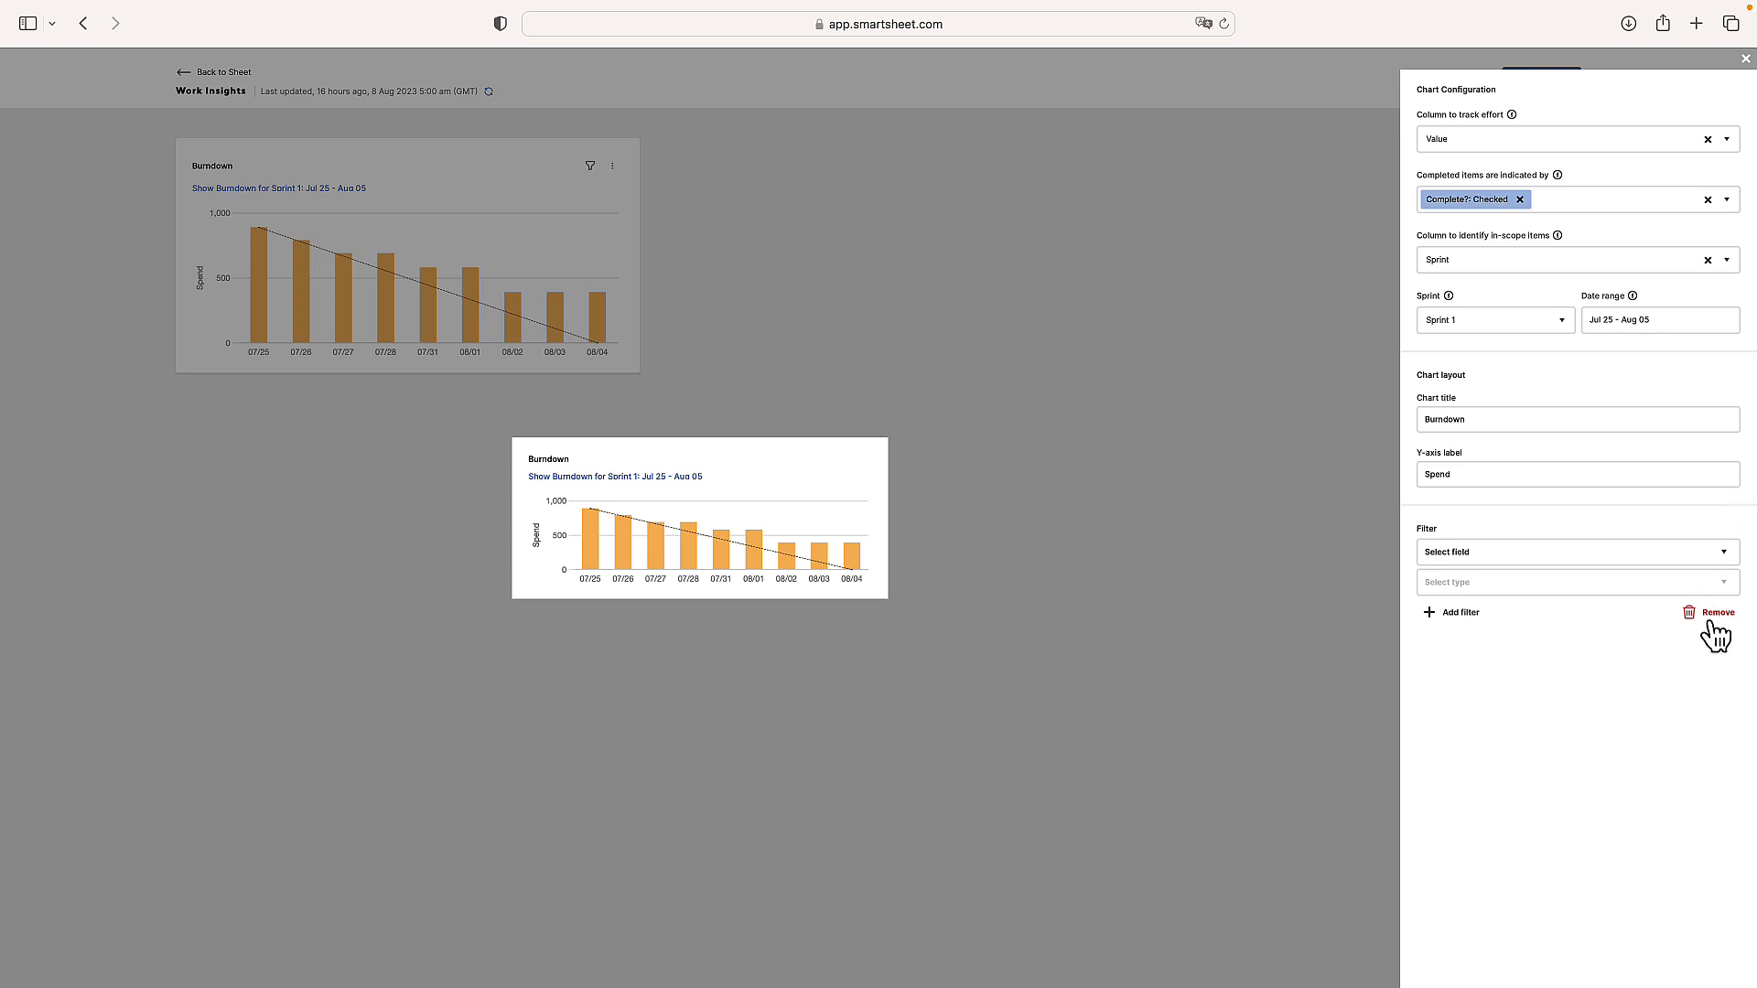
left_click(1746, 60)
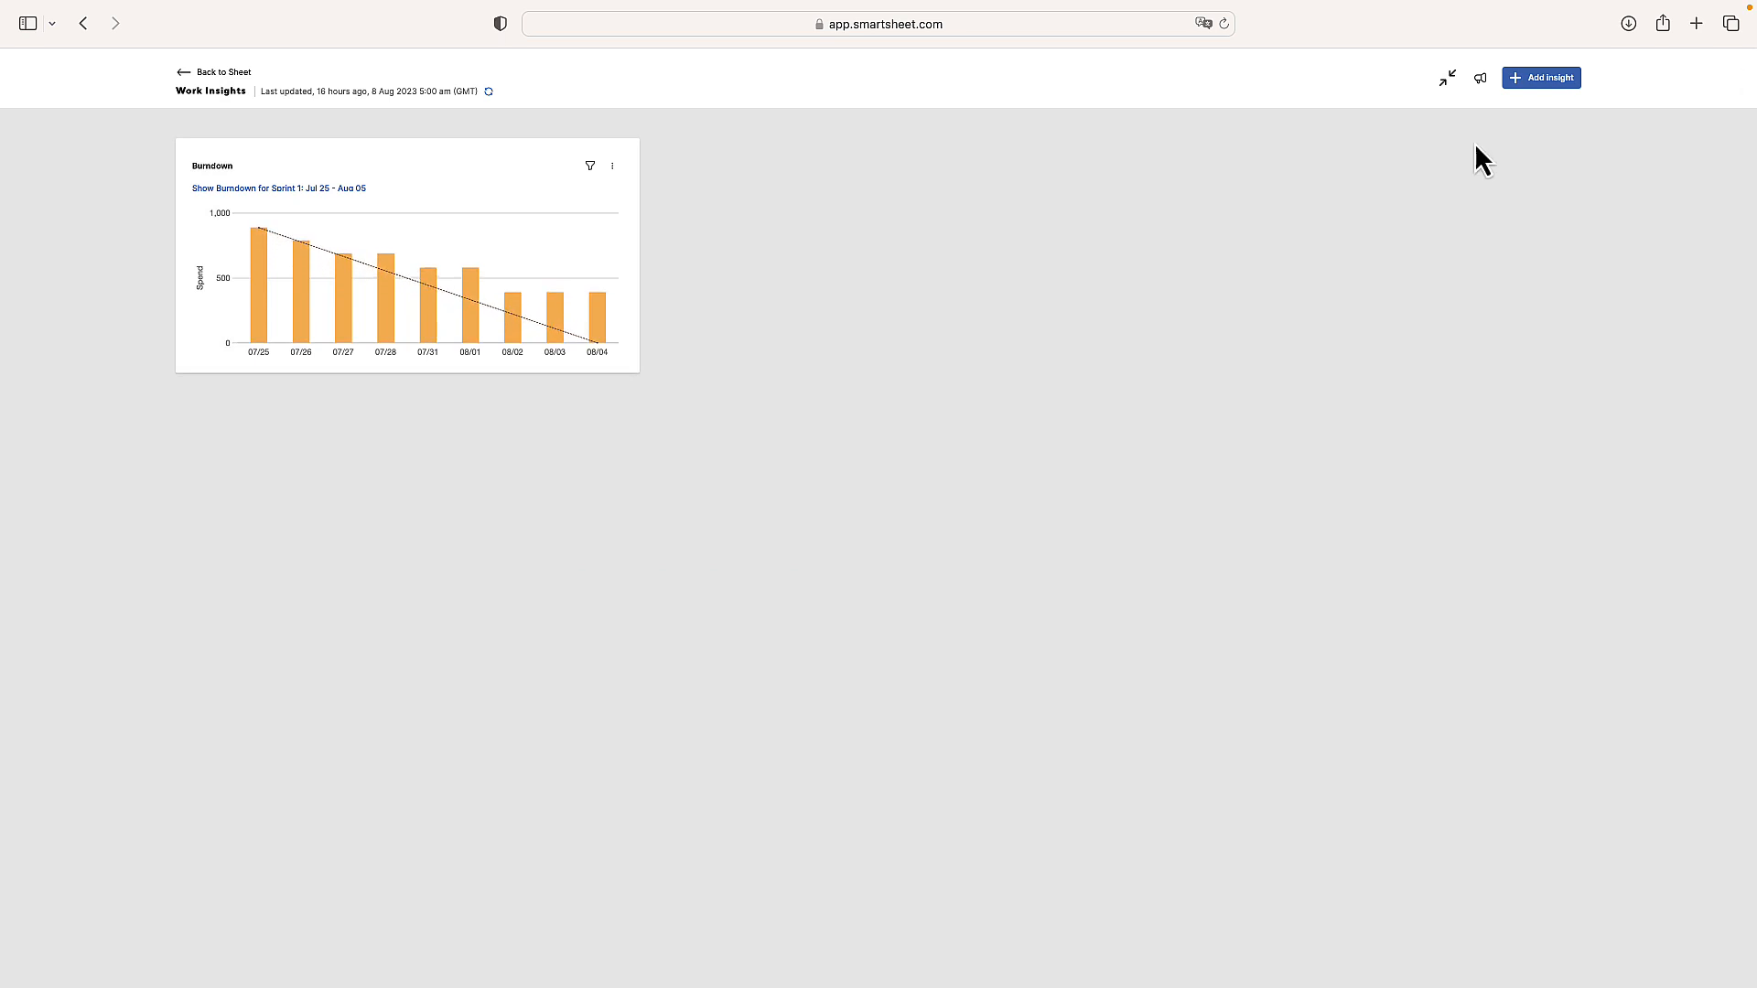